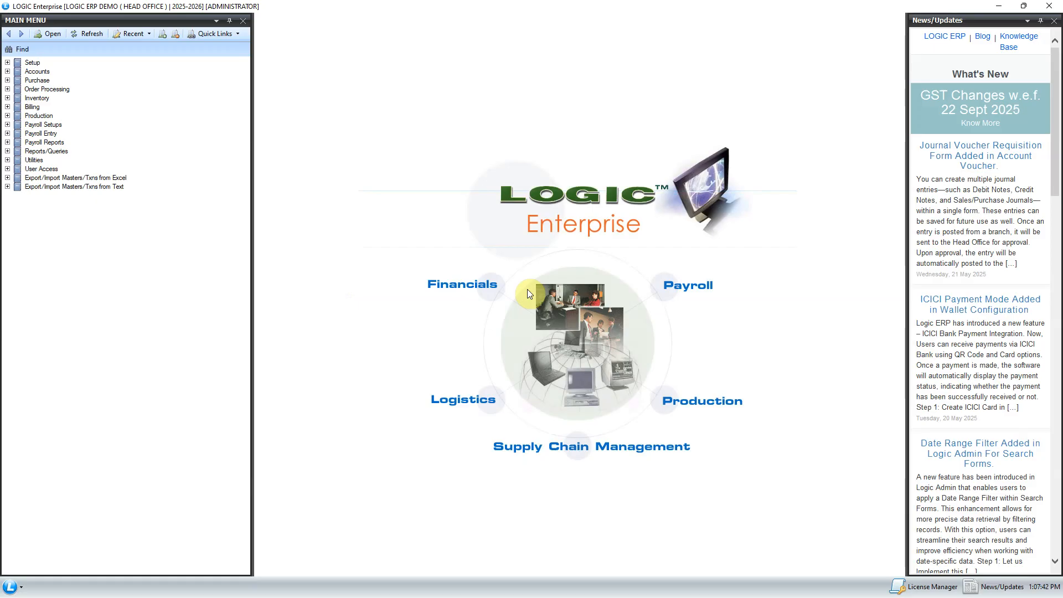
Step: Open the Setup Stock Transfer Godown Wise Templates - Multiple Godowns form from the item detail setups
left_click(7, 63)
left_click(18, 89)
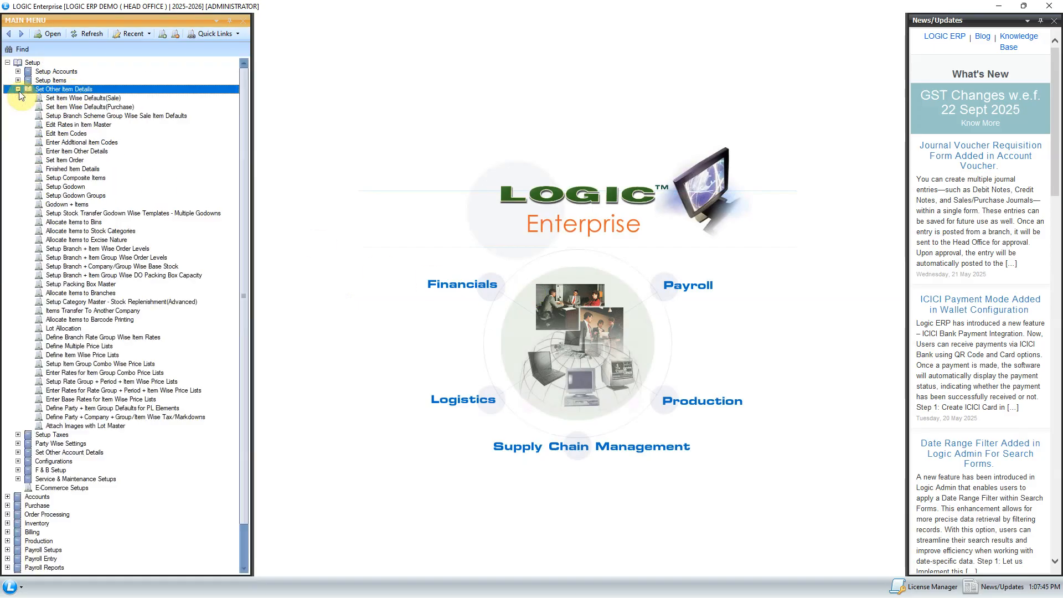
left_click(86, 214)
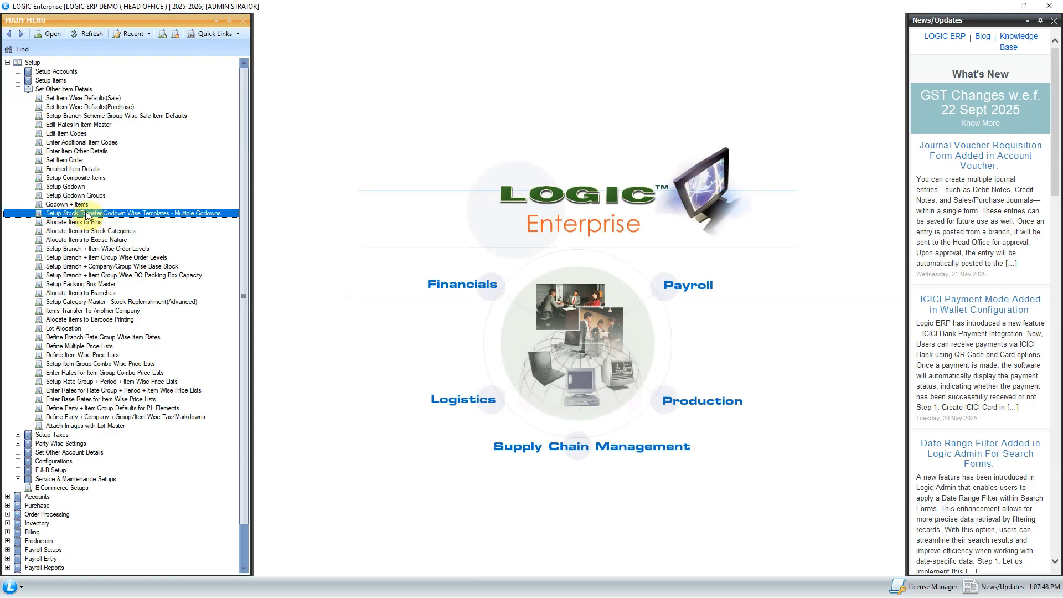
double_click(228, 214)
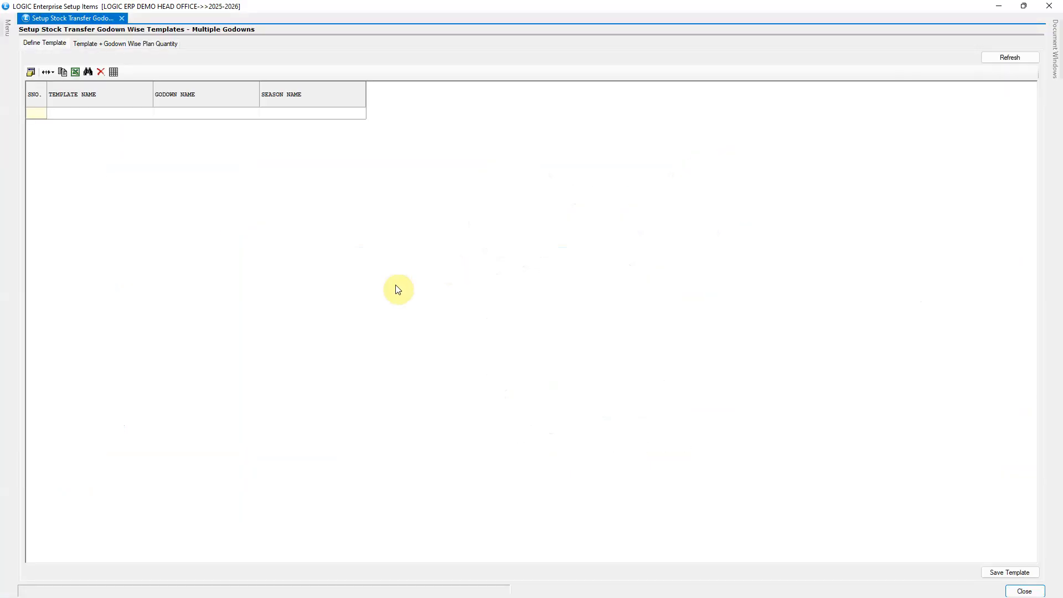
Step: Define a template named TEMP with godown MAIN and season SUMMER
left_click(75, 114)
type("TEMP")
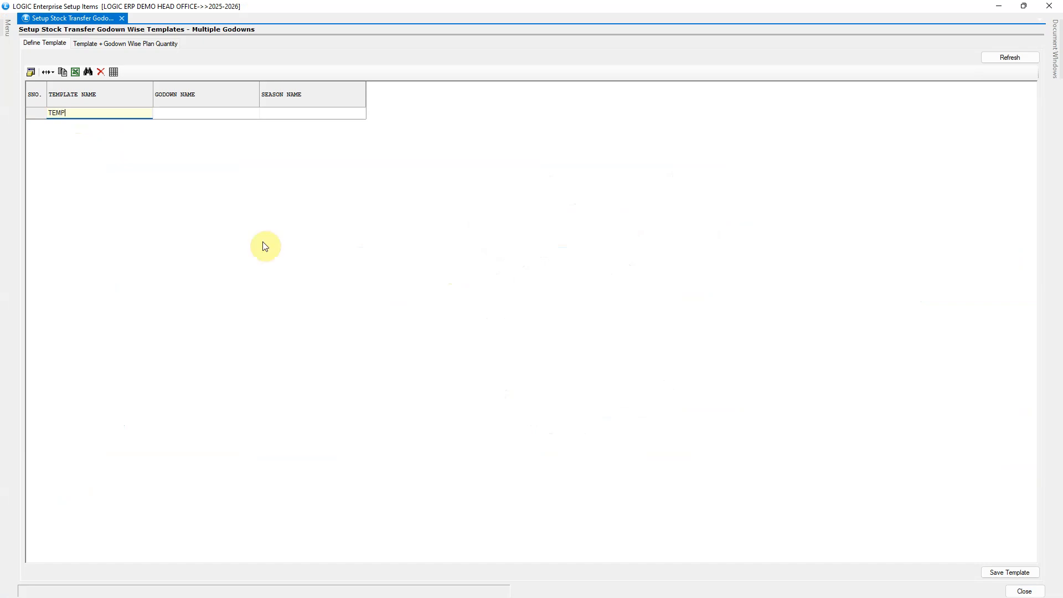
key("Return")
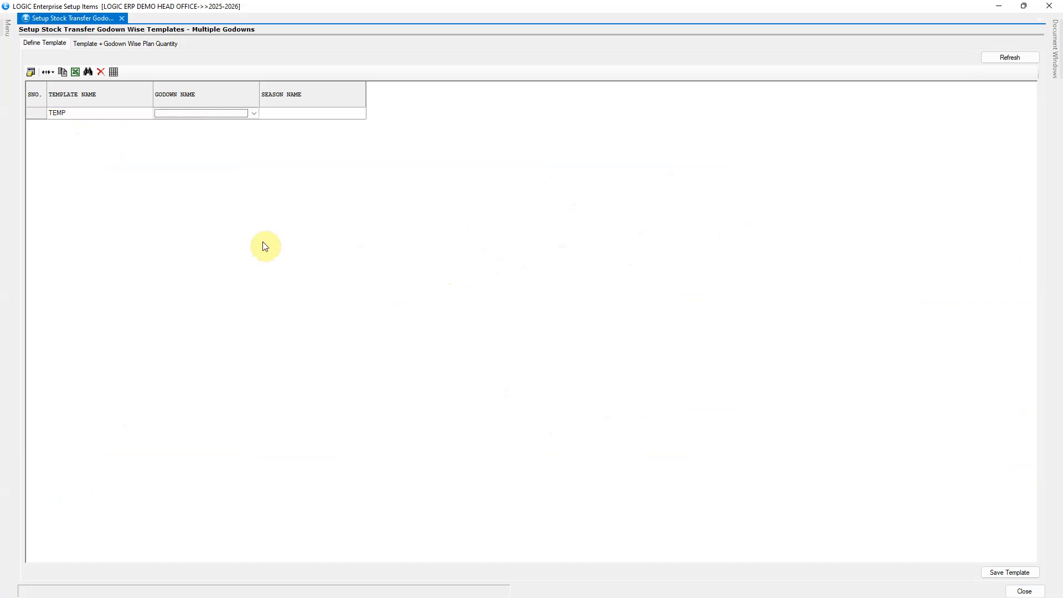
left_click(224, 113)
left_click(224, 113)
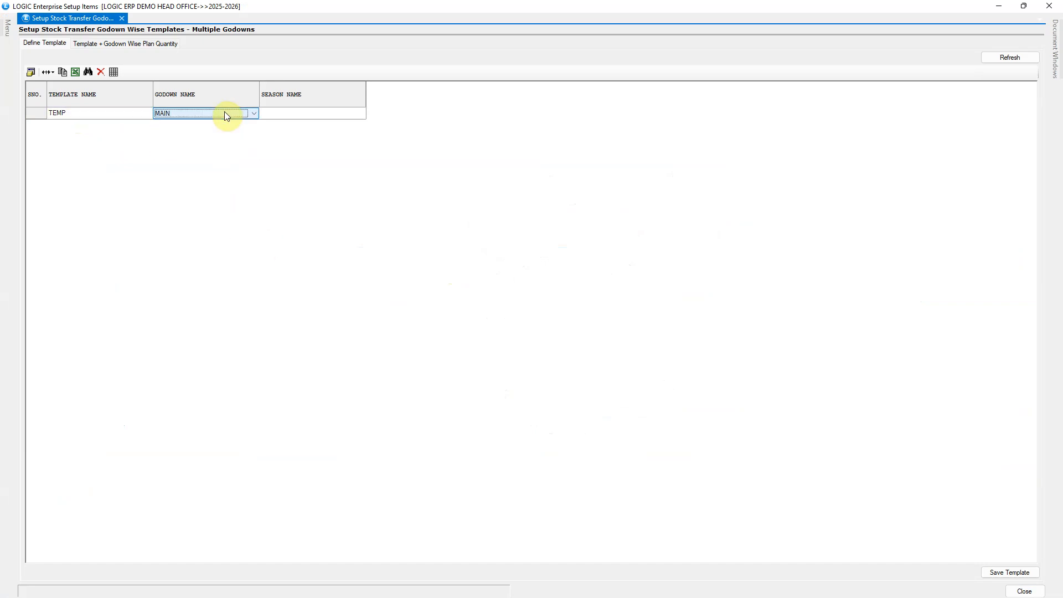
key("Return")
left_click(289, 114)
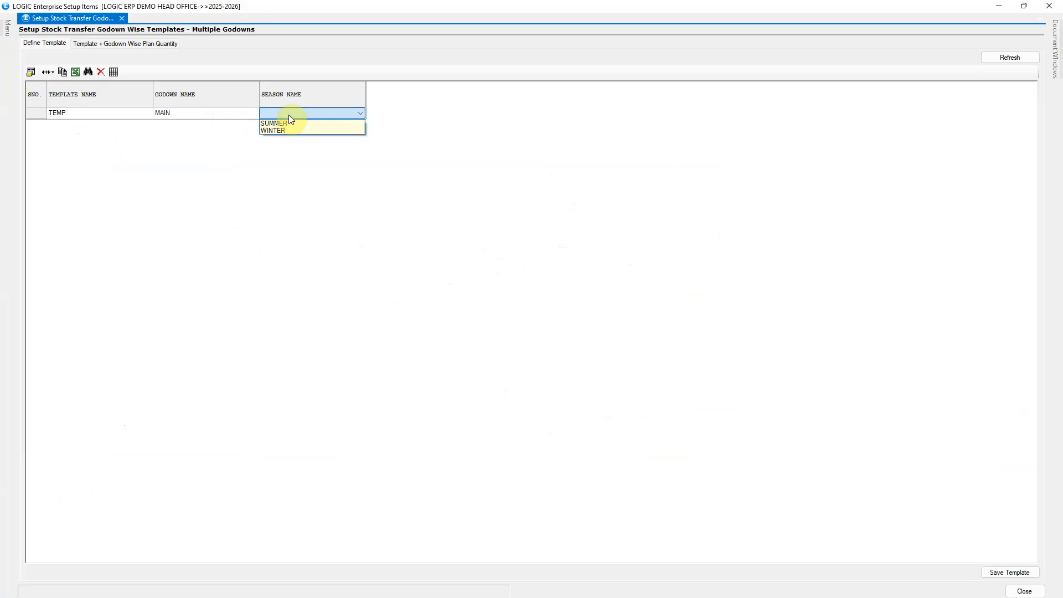
left_click(295, 123)
key("Return")
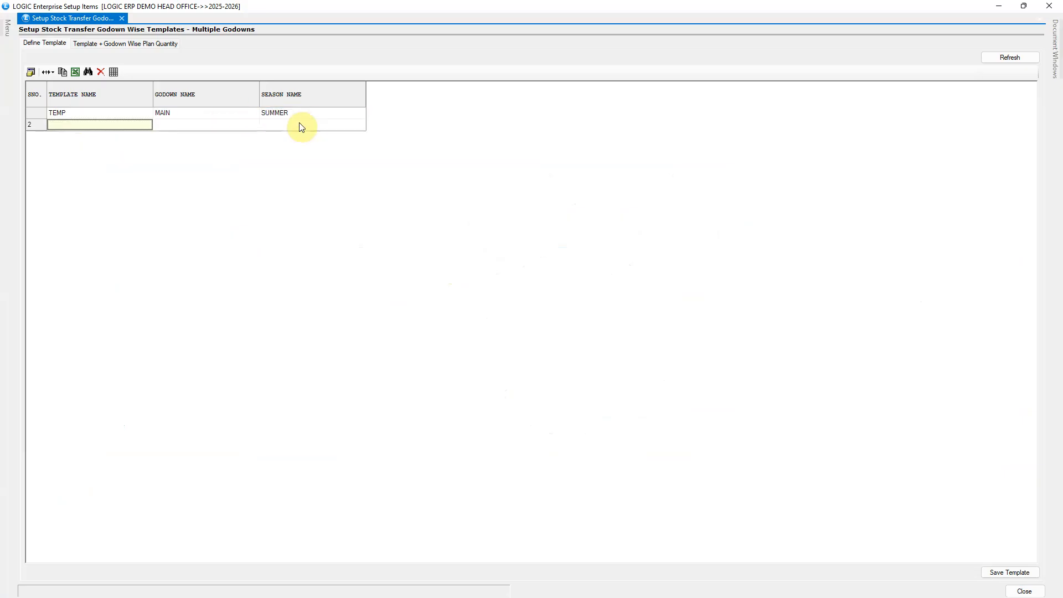
key("Return")
Step: Go to the Template + Godown Wise Plan Quantity settings for template TEMP and set the allocation type to Godown + Item Wise
left_click(114, 43)
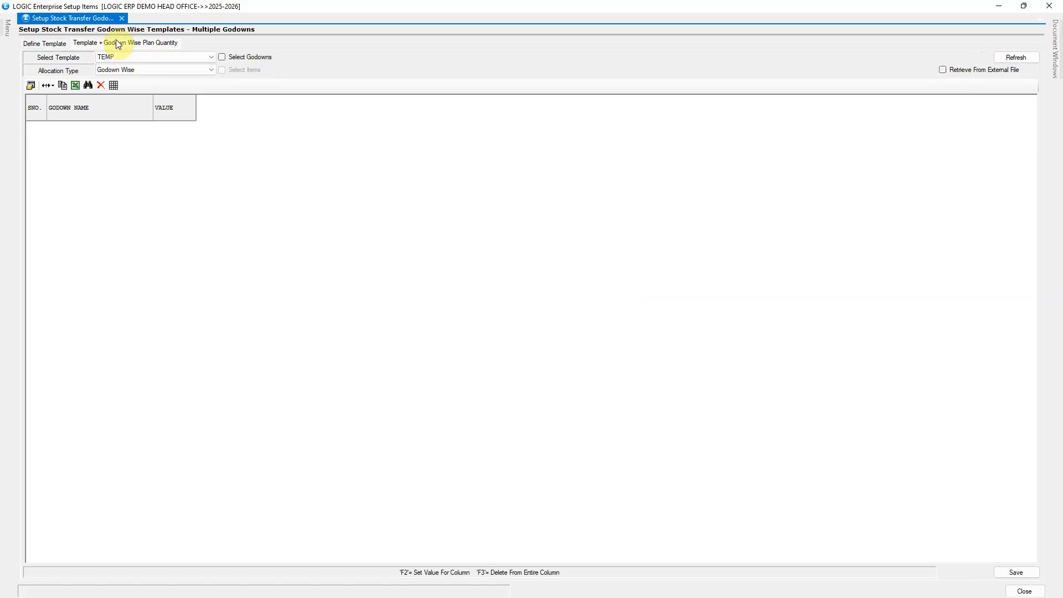
left_click(195, 59)
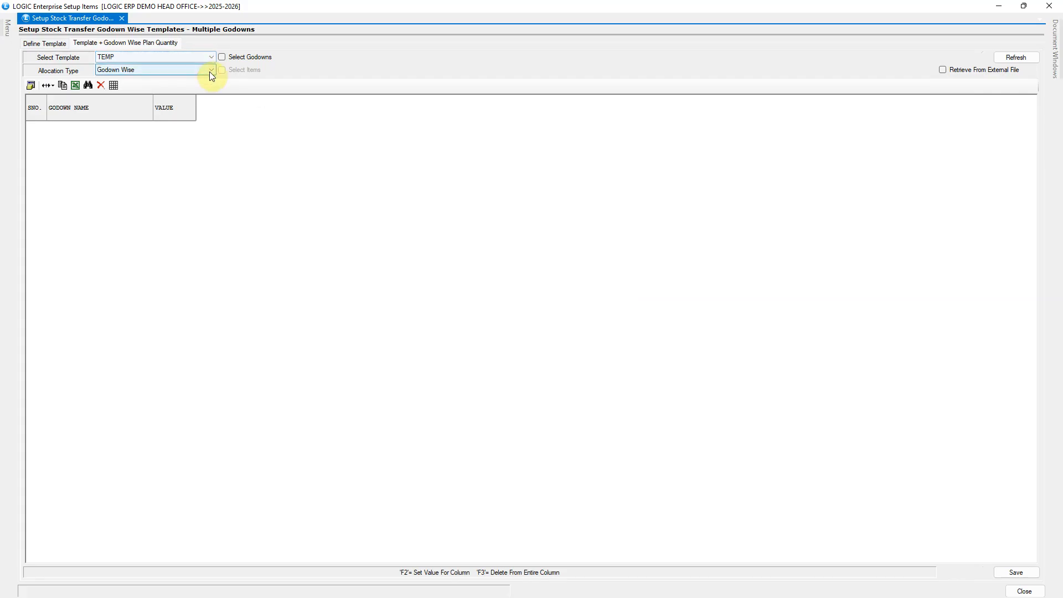
left_click(210, 73)
left_click(176, 88)
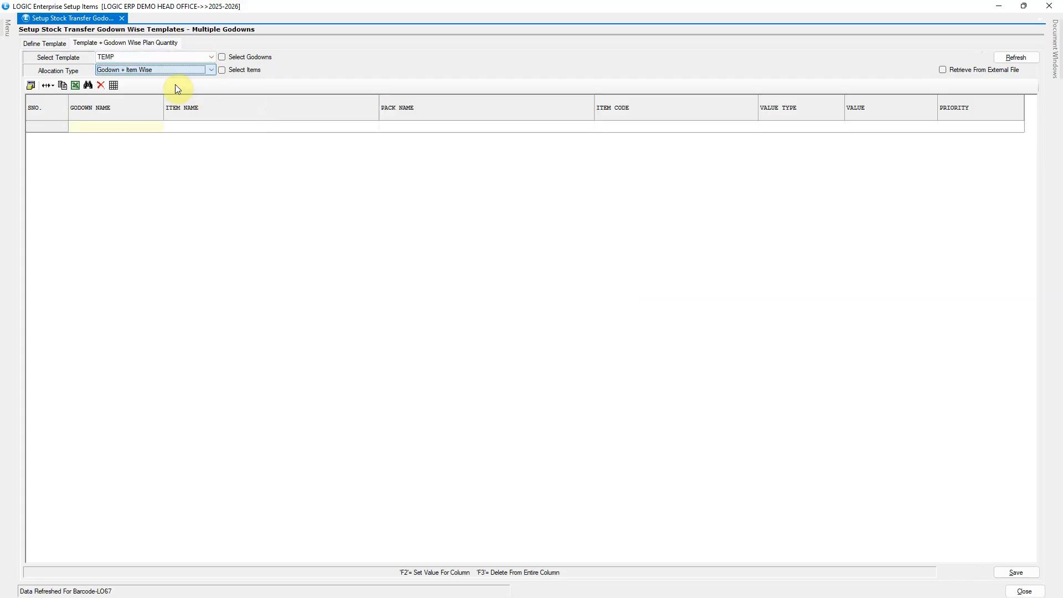
Step: Restrict the plan to the godowns RETAIL, UNIT I, UNIT-II and WS
left_click(242, 55)
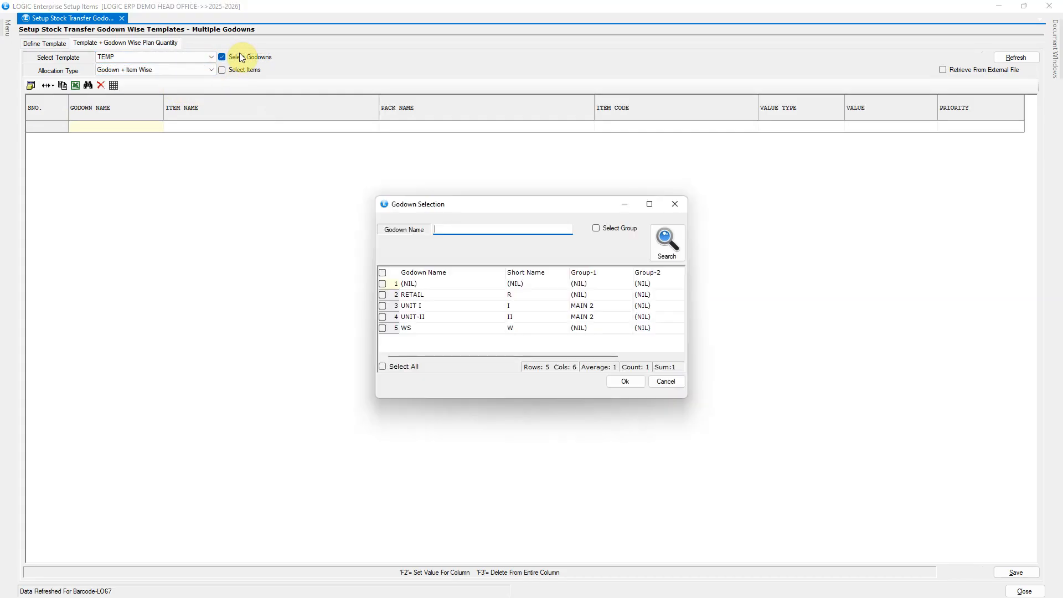
left_click(382, 295)
left_click(382, 306)
left_click(382, 317)
left_click(382, 327)
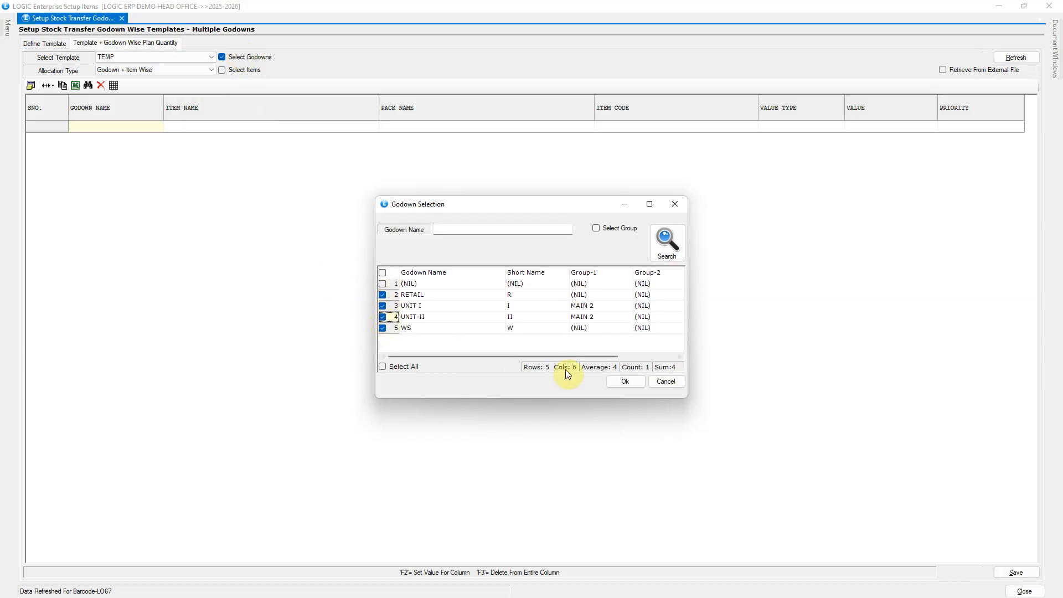
left_click(625, 382)
Step: Find the item TIRA, select TIRA GOD-0000123 for the plan, and refresh the grid to load its godown rows
left_click(244, 68)
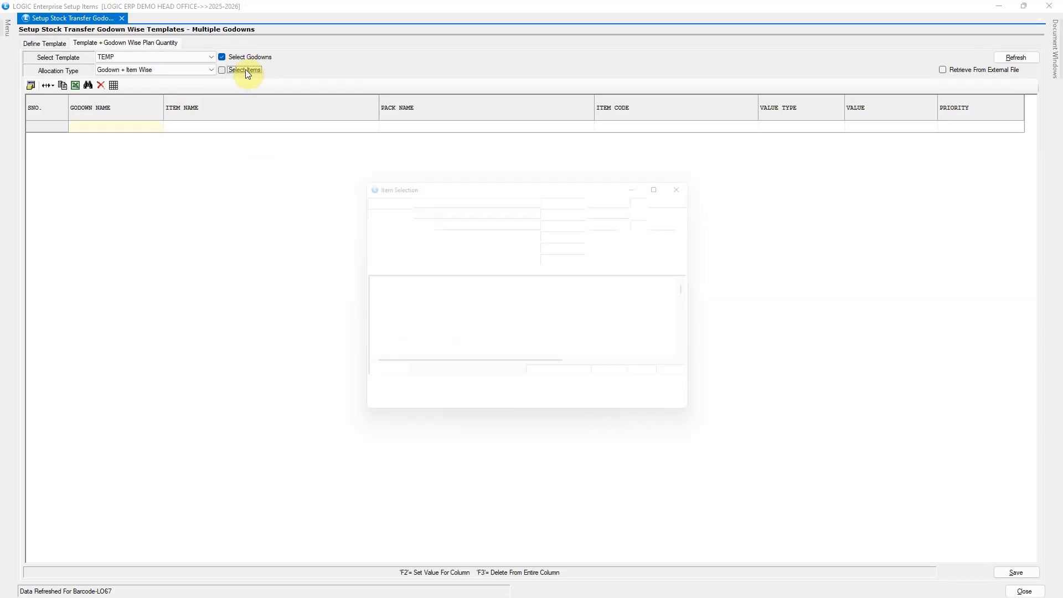
left_click(445, 196)
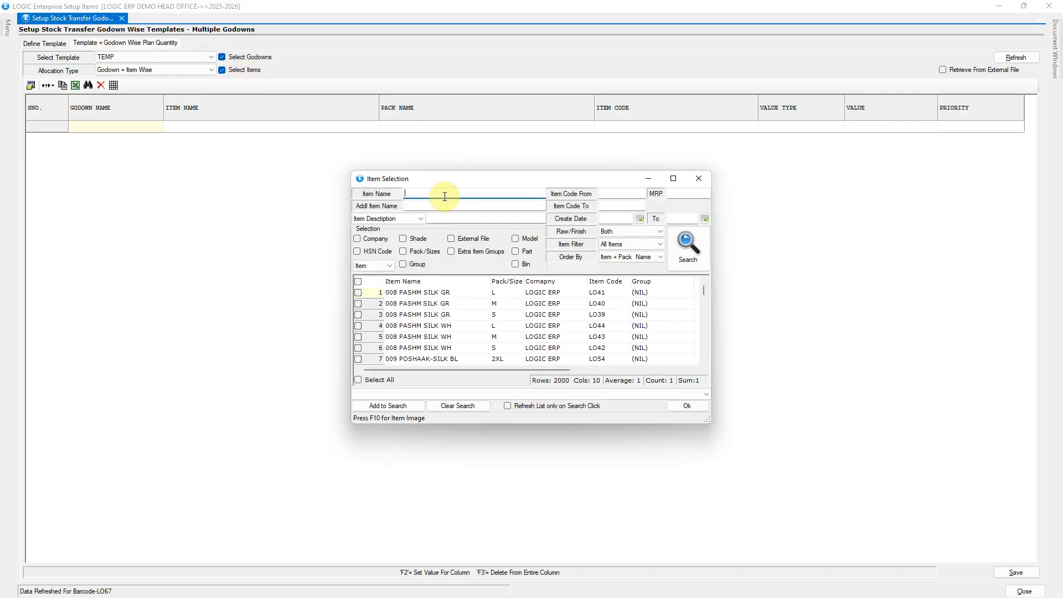
type("TIRA")
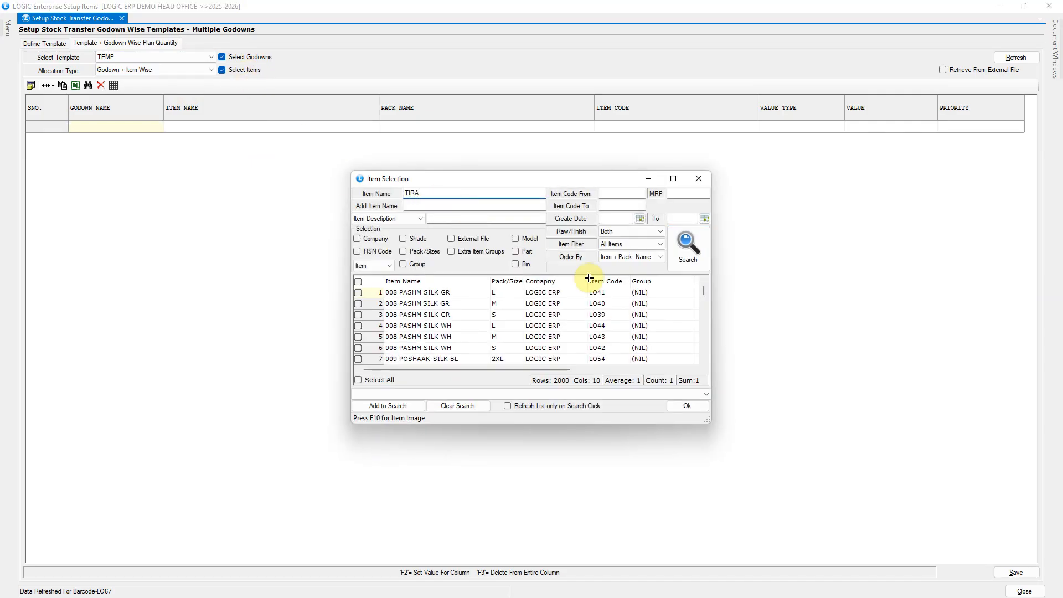
left_click(682, 249)
left_click(358, 292)
left_click(687, 406)
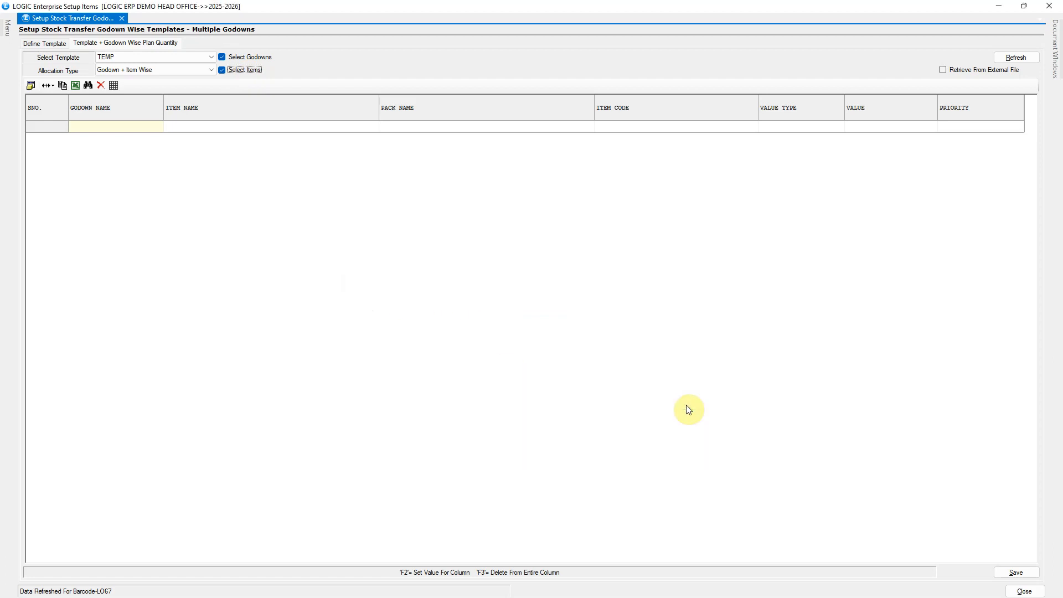
left_click(1011, 57)
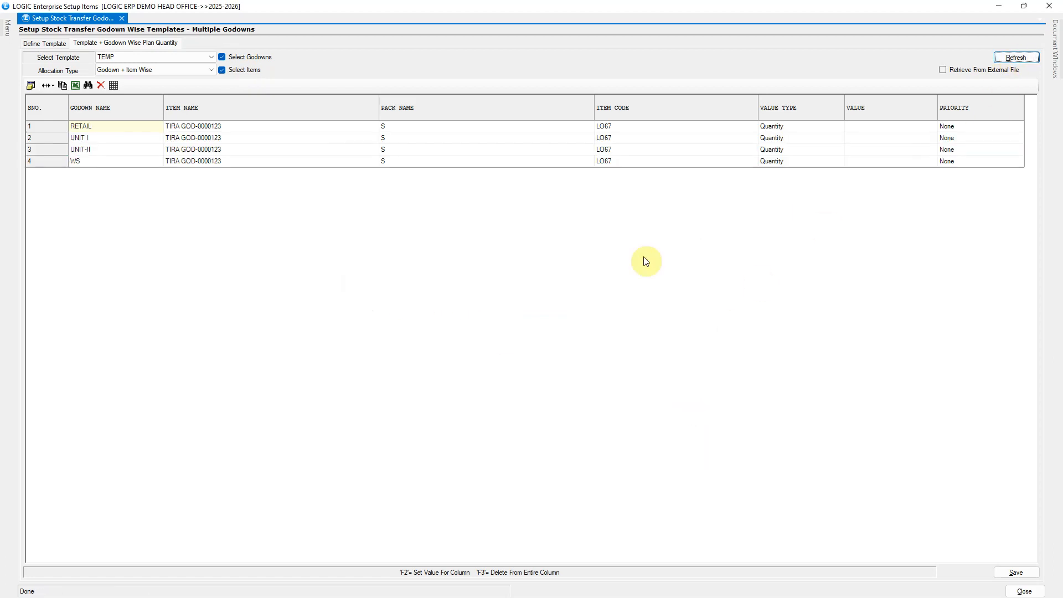
Step: For the RETAIL row, set the value type to Quantity, the value to 50 and the priority to Priority-1
left_click(812, 128)
left_click(812, 127)
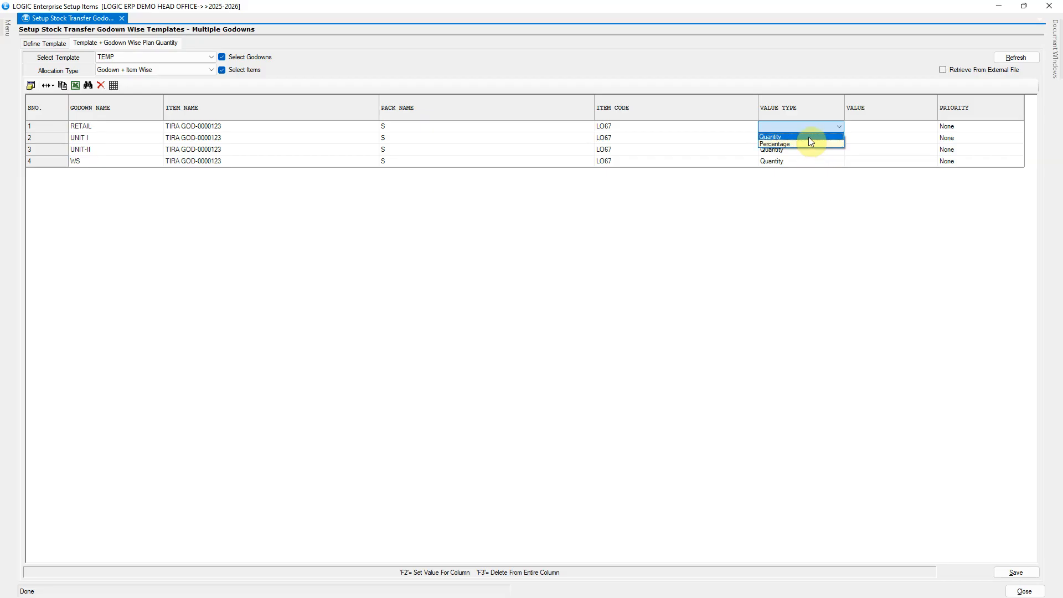
left_click(808, 137)
key("Tab")
type("50")
key("Tab")
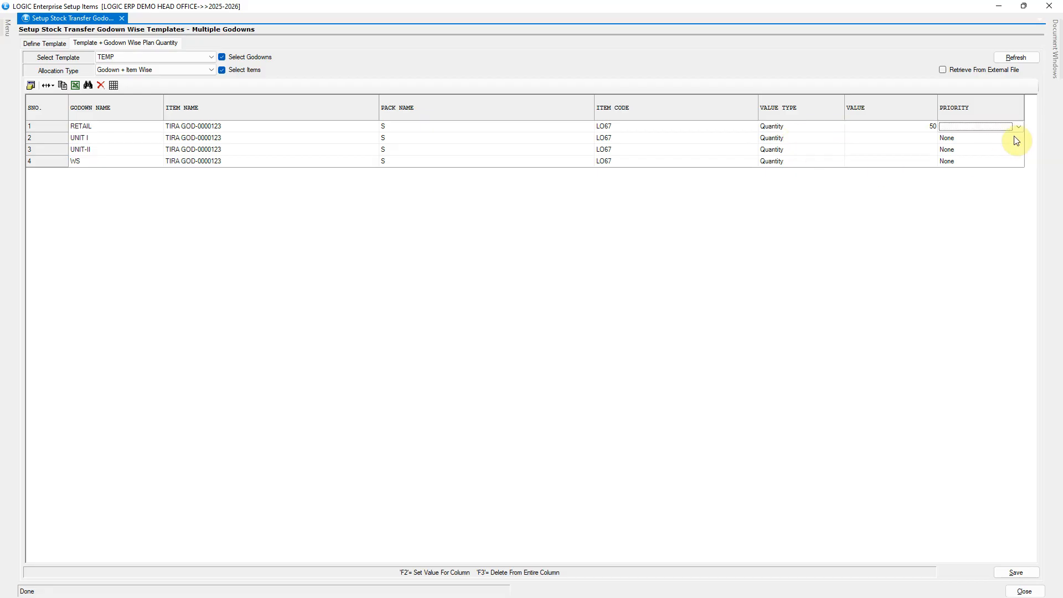
left_click(1002, 128)
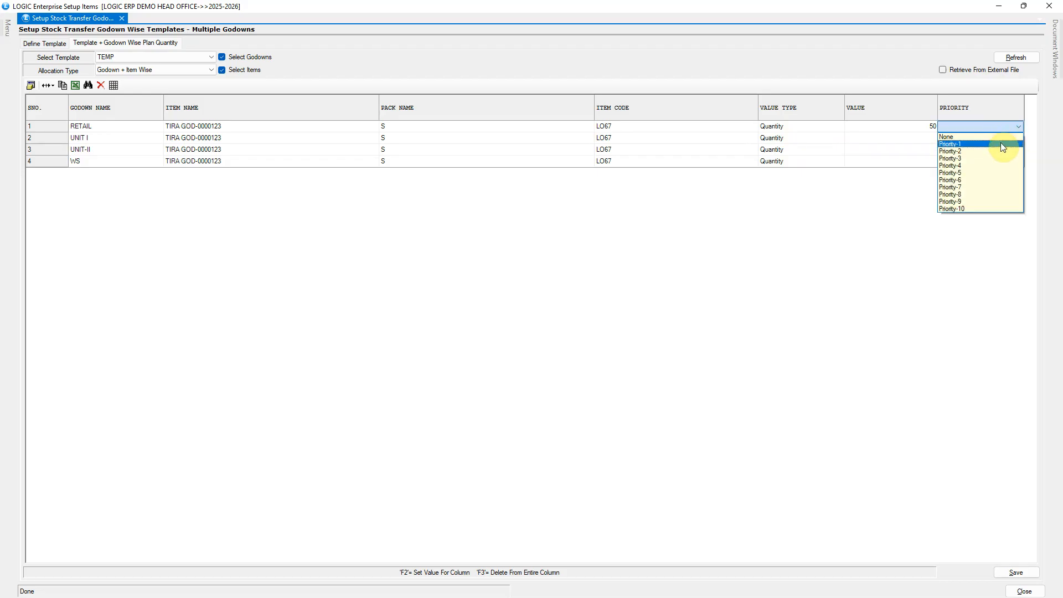
left_click(1001, 144)
Step: For the UNIT I row, set the value to 30 and the priority to Priority-7
key("Tab")
type("30")
key("Tab")
key("Down")
key("Down")
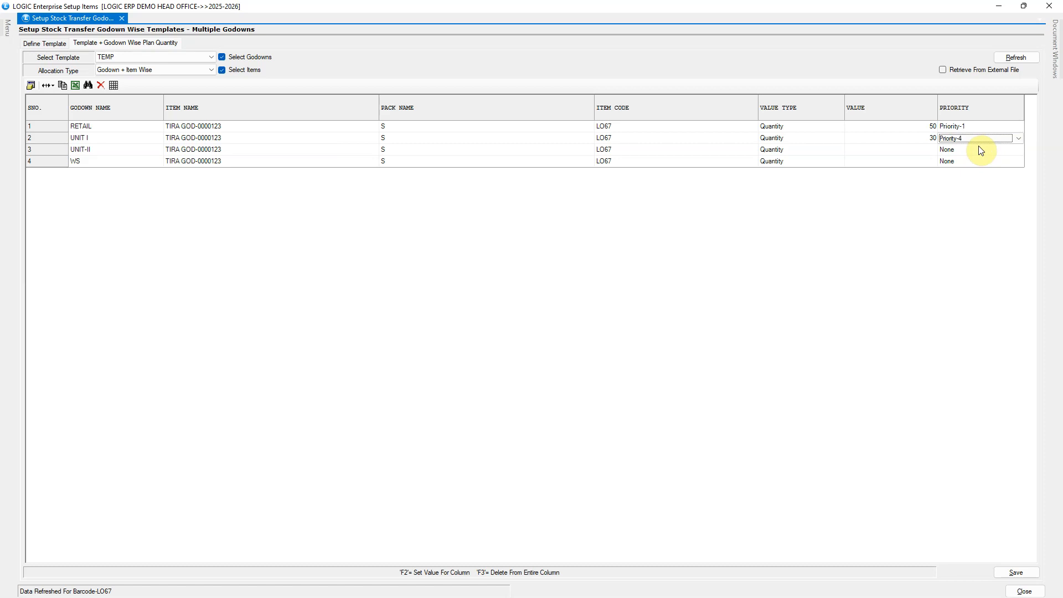
key("Tab")
Step: For the UNIT-II row, set the value to 20 and the priority to Priority-2
type("20")
key("Tab")
left_click(980, 150)
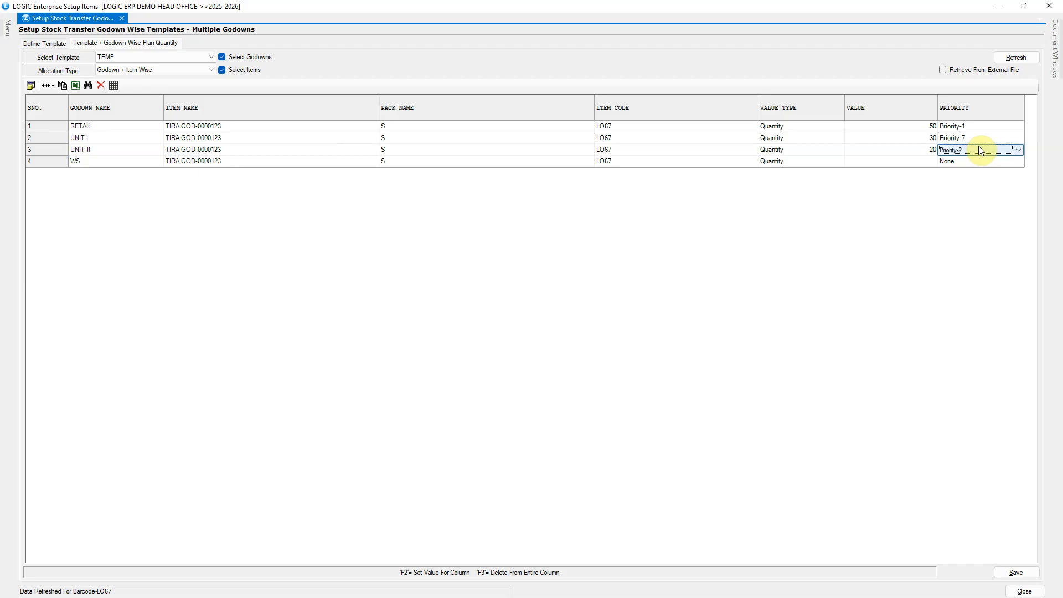
key("Tab")
Step: Set the WS row to value 60 with Priority-10 and save the plan quantities
key("Return")
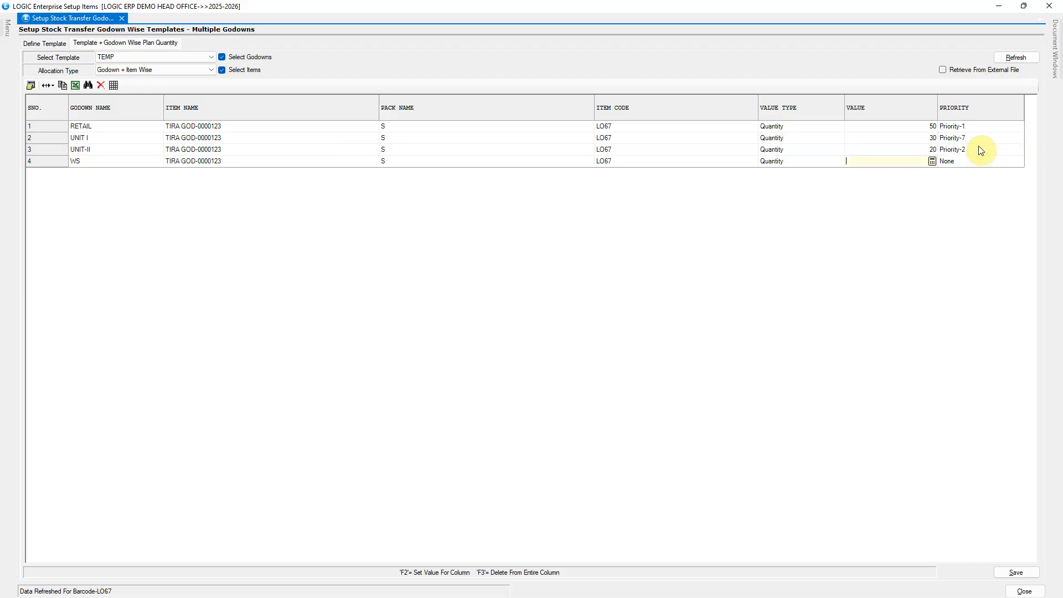
key("Tab")
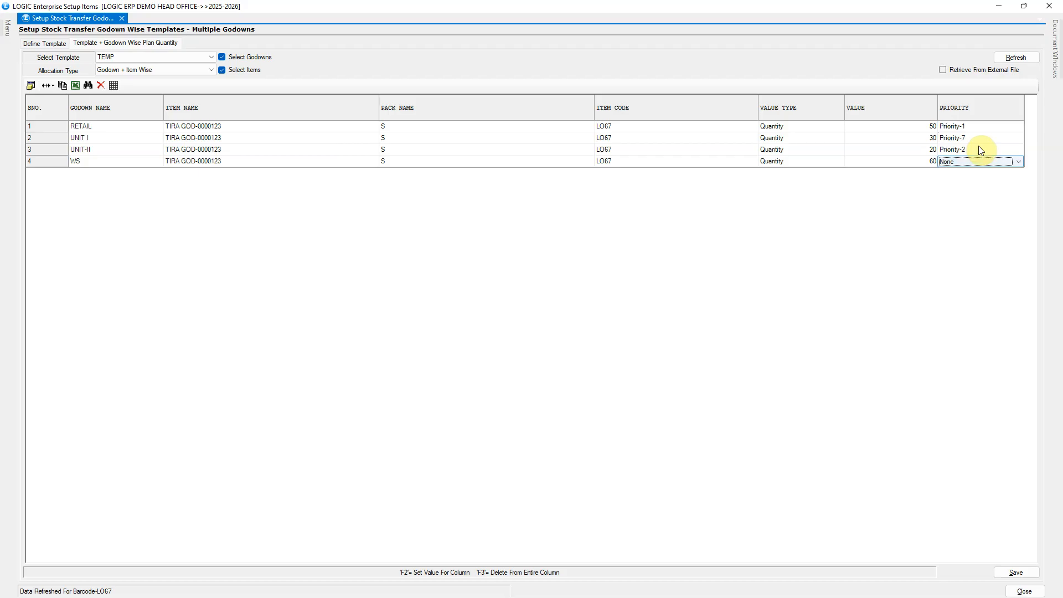
key("Down")
key("Down")
key("shift+Tab")
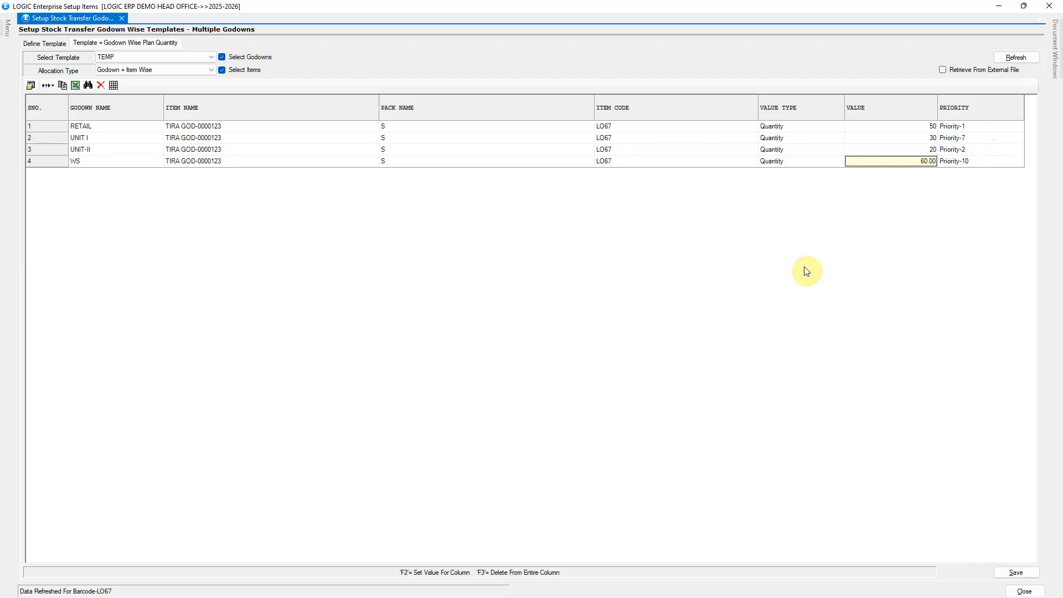
key("ctrl+s")
key("Return")
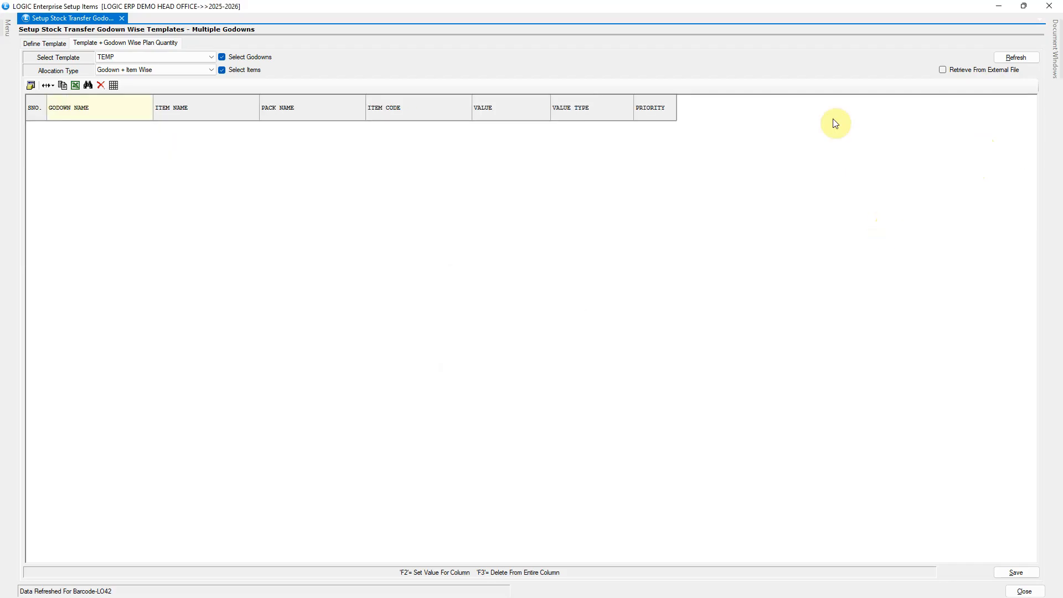
Step: Enable retrieval from an external file and review the list of column names required in the Excel sheet
left_click(975, 75)
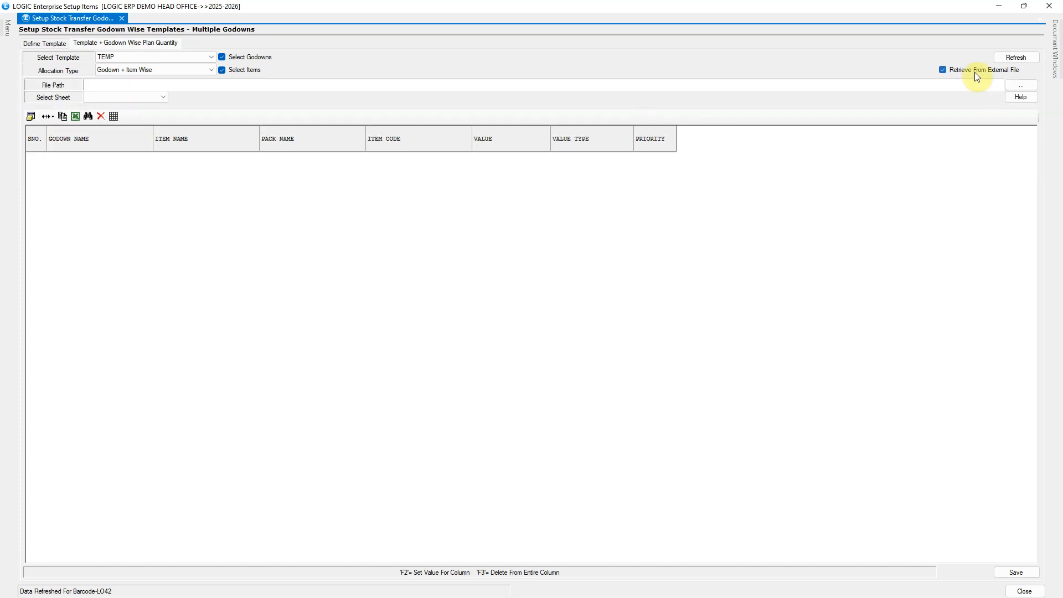
left_click(1019, 98)
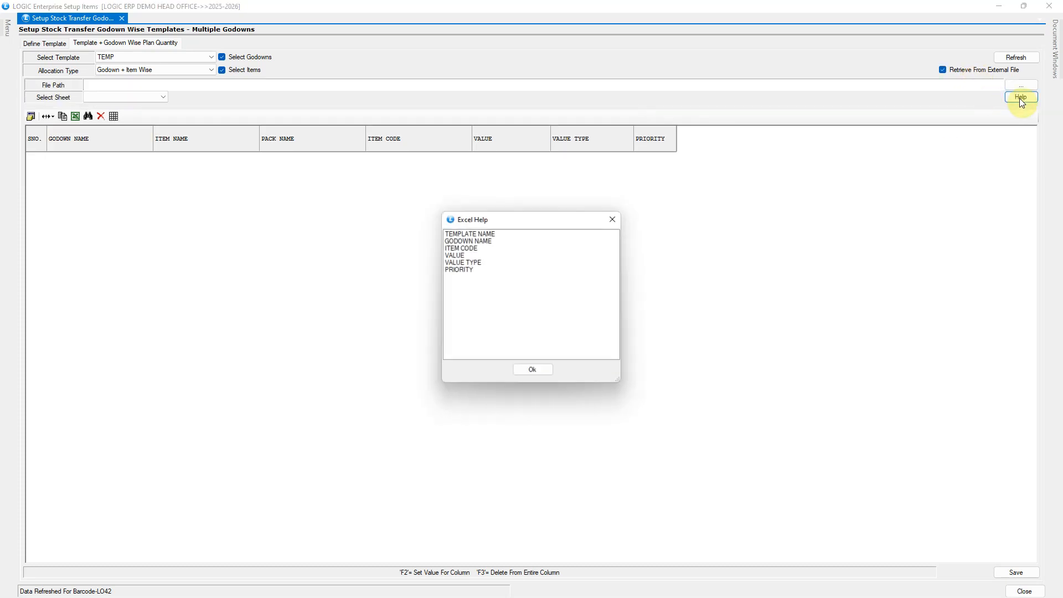
left_click(490, 233)
left_click(488, 241)
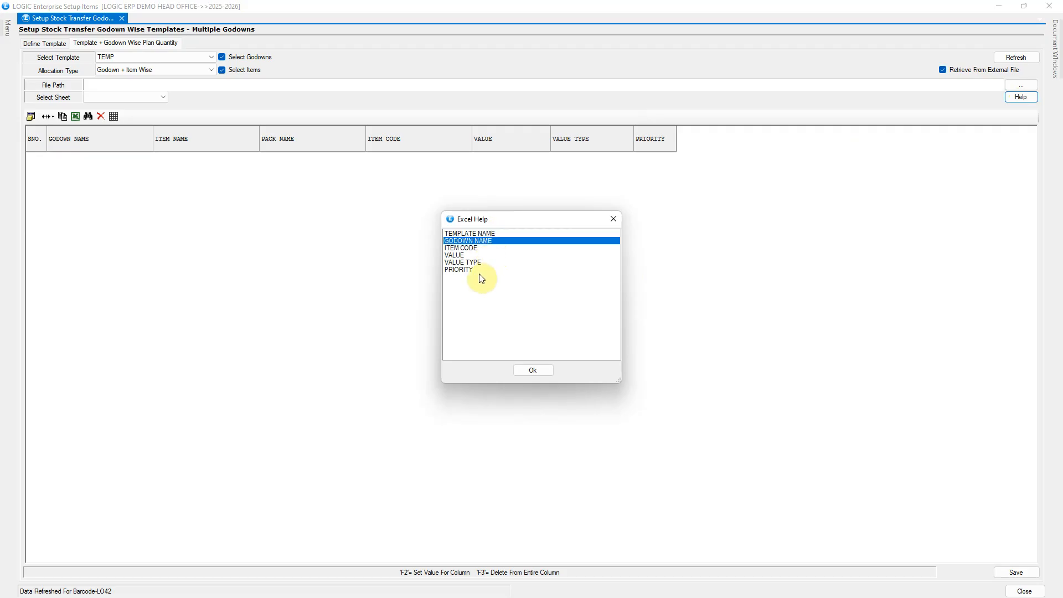
left_click(543, 372)
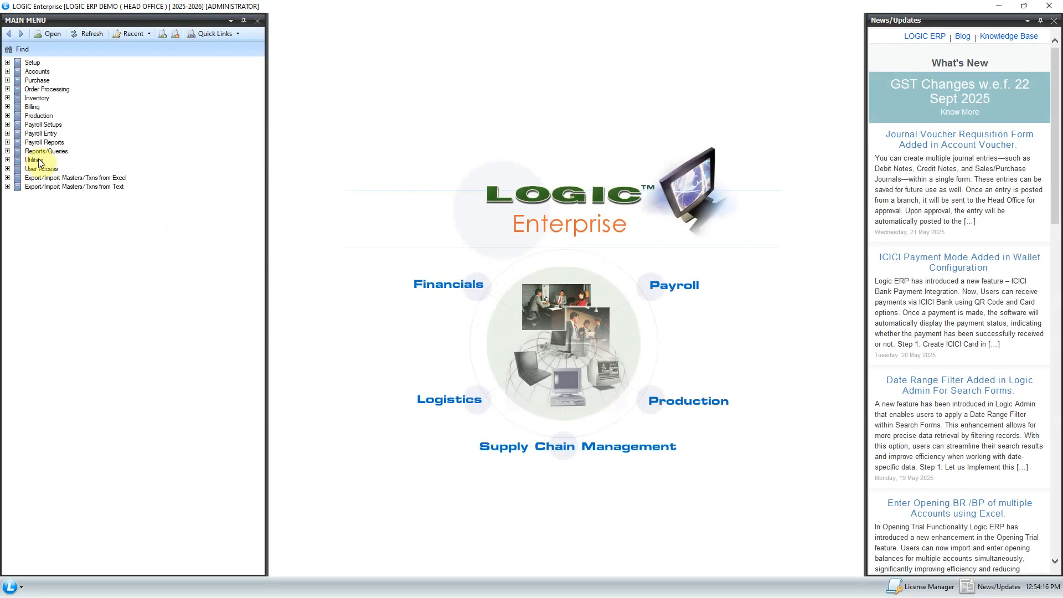
Step: Open the inventory form Stock Transfer Godown Wise - Multiple Godowns and bring up its TEST configuration settings
left_click(34, 98)
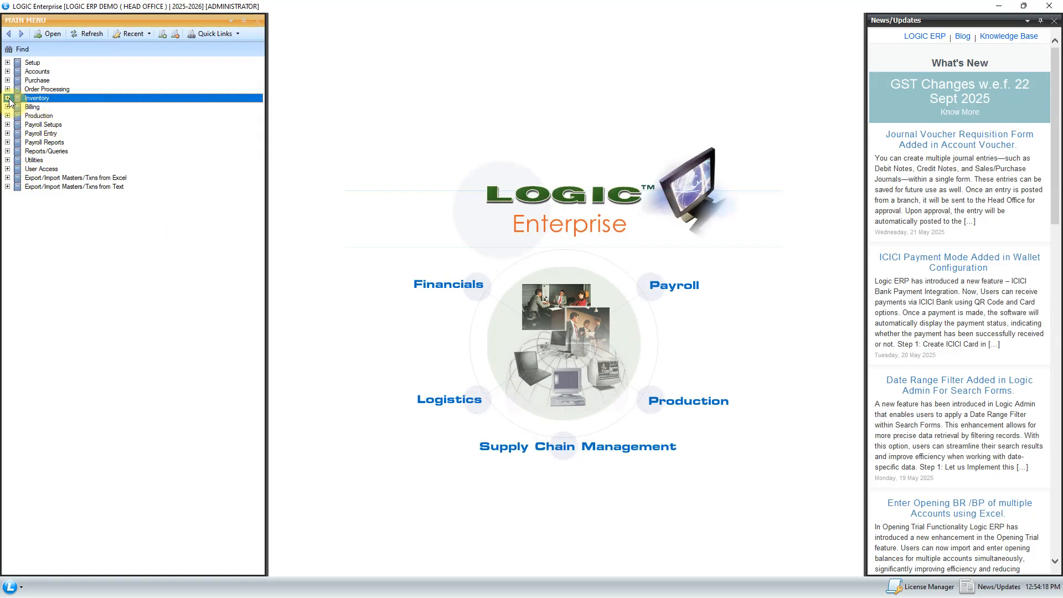
left_click(8, 98)
left_click(143, 426)
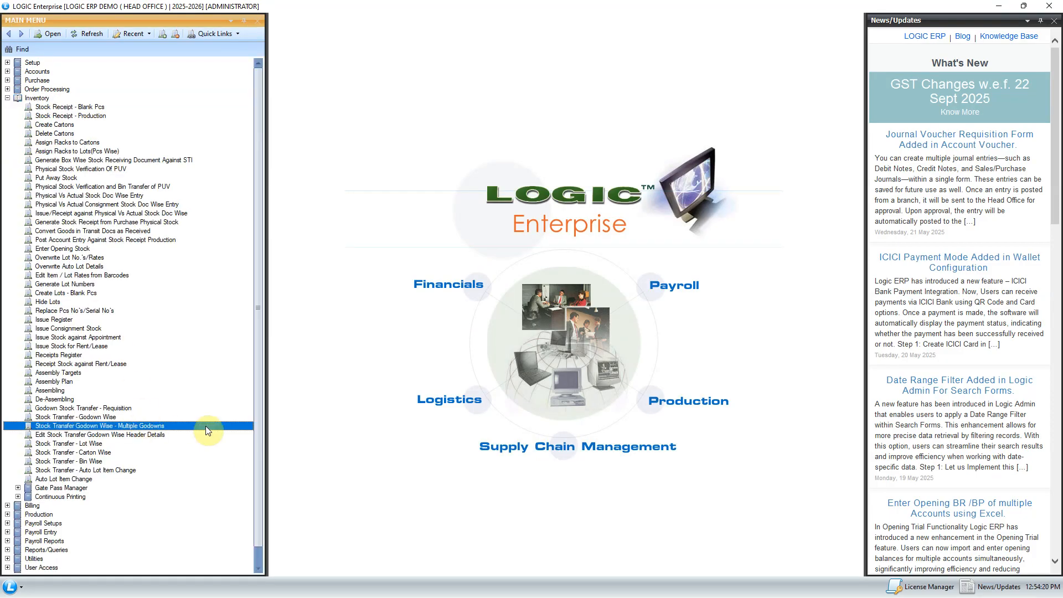
double_click(206, 425)
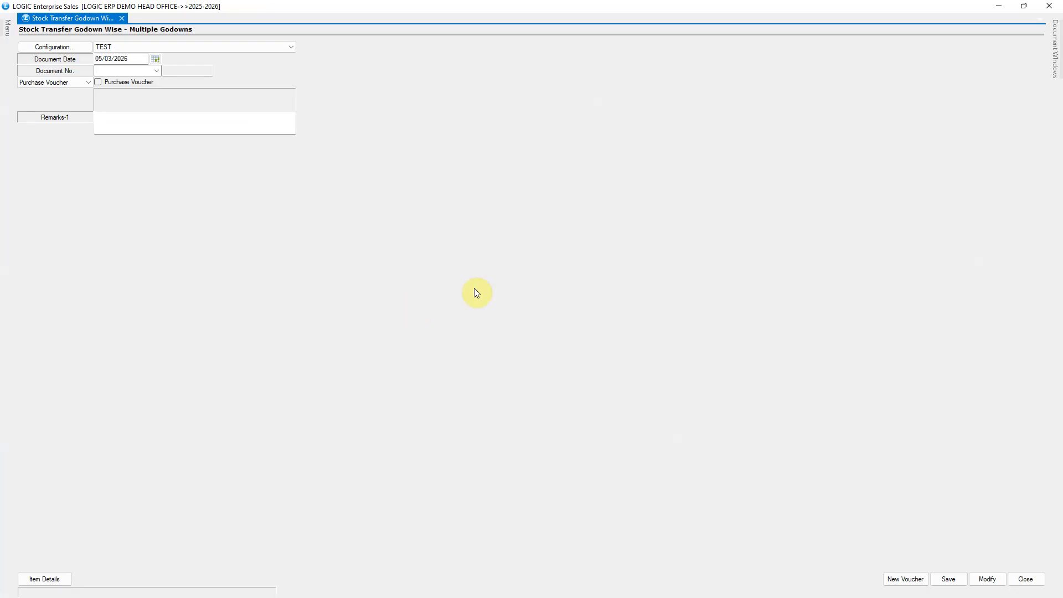
left_click(56, 46)
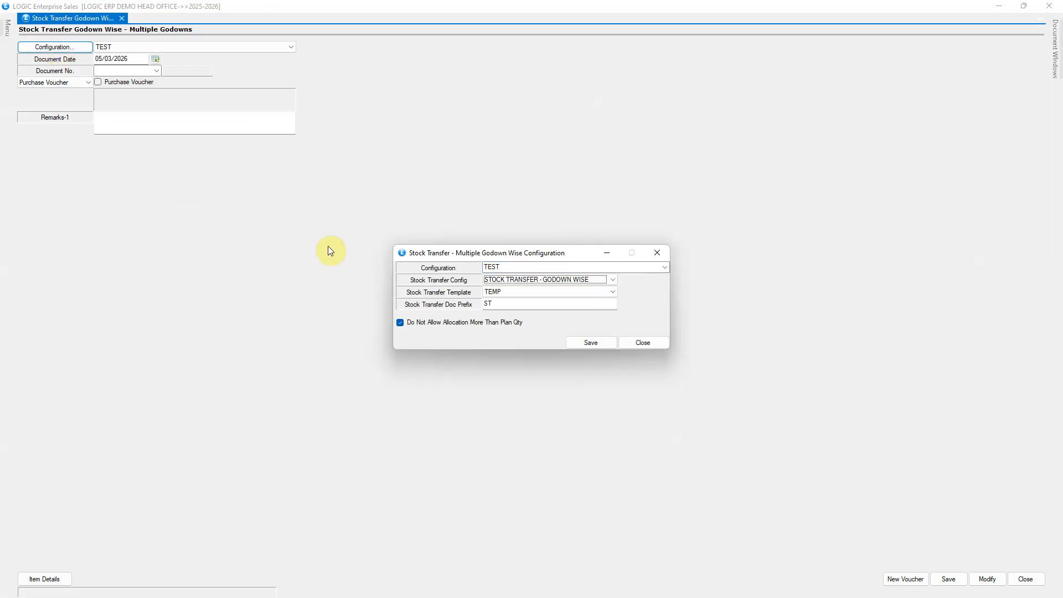
Step: Choose TEMP as the stock transfer template in the TEST configuration and save the configuration
left_click(592, 295)
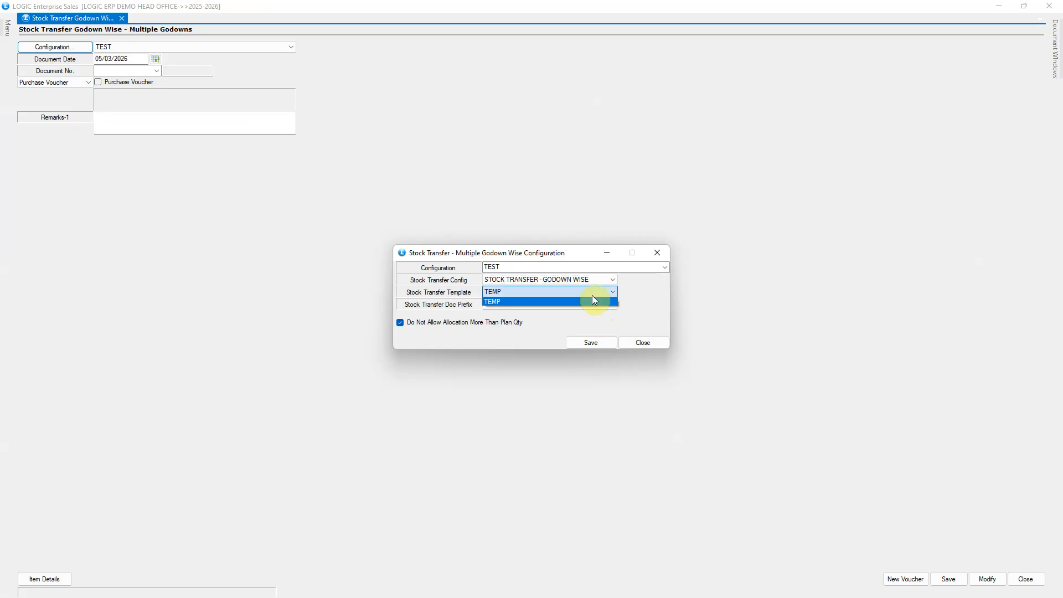
left_click(593, 297)
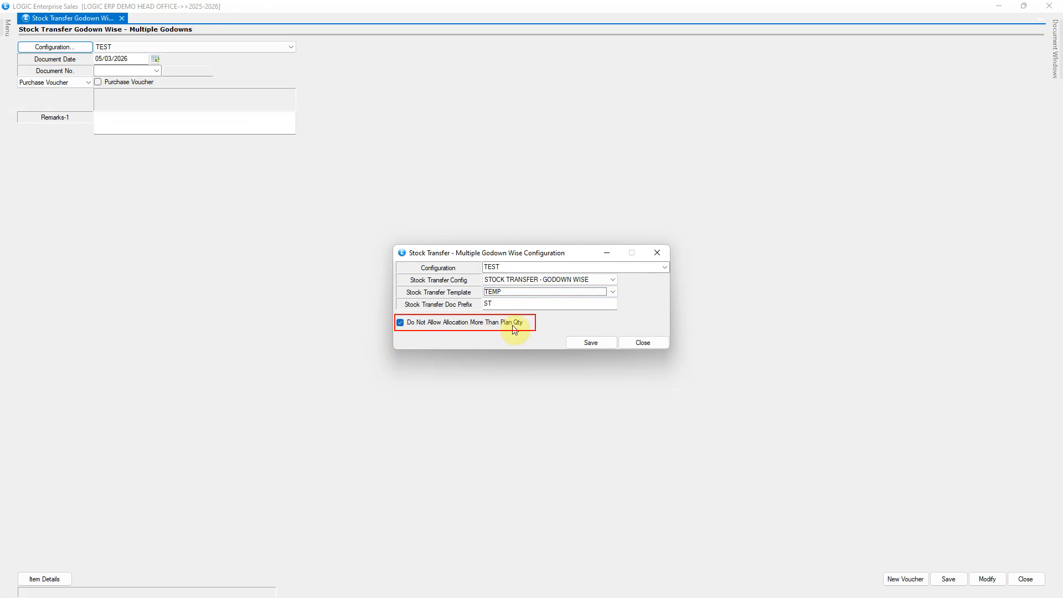
left_click(588, 343)
left_click(541, 343)
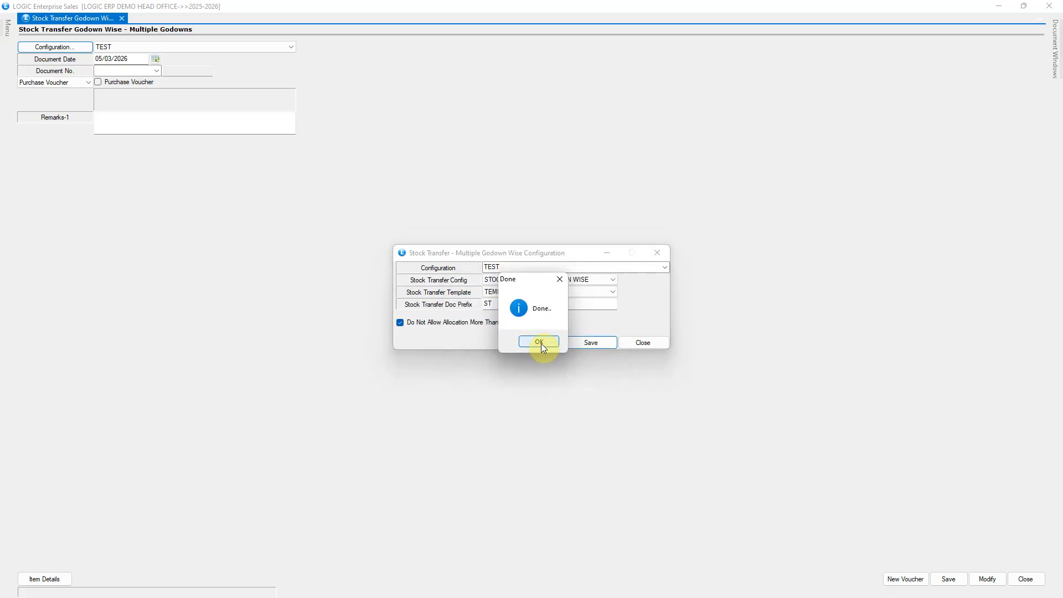
left_click(541, 343)
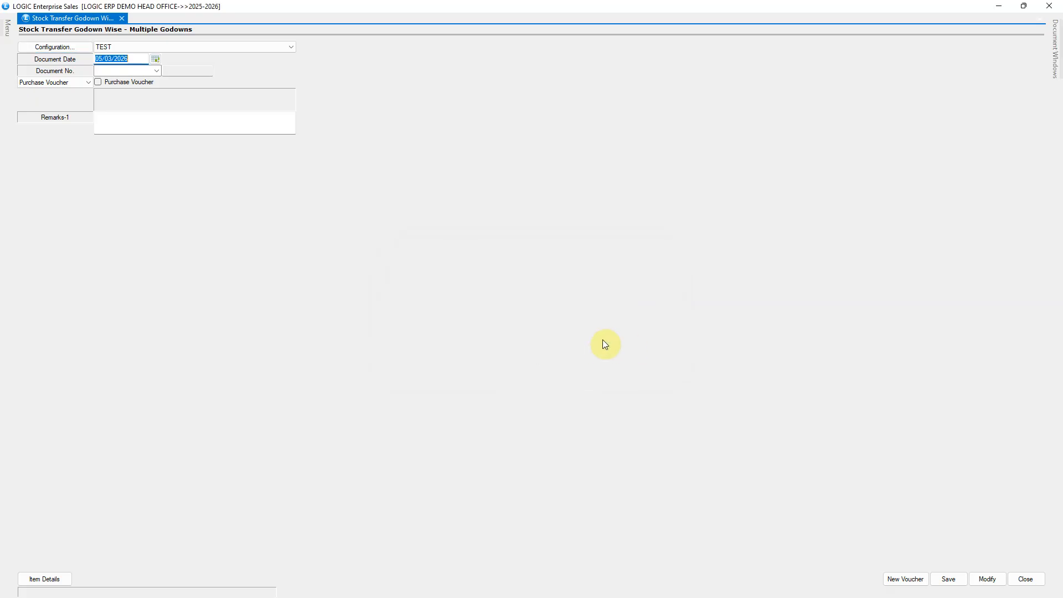
Step: Search the purchase vouchers and load the one with bill number T20 into the stock transfer
left_click(117, 82)
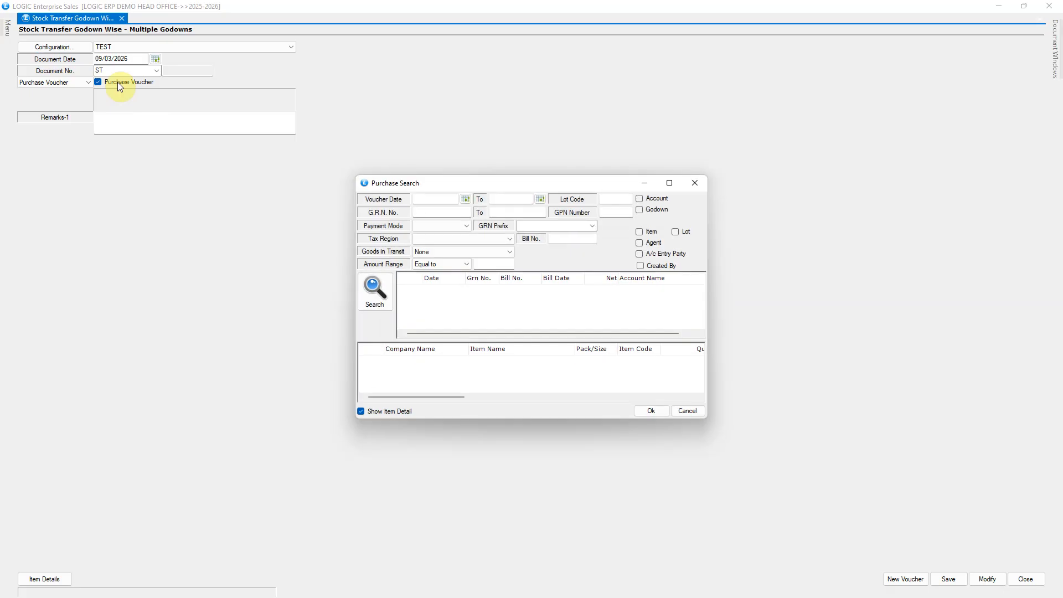
left_click(363, 295)
scroll(475, 304, "down", 10)
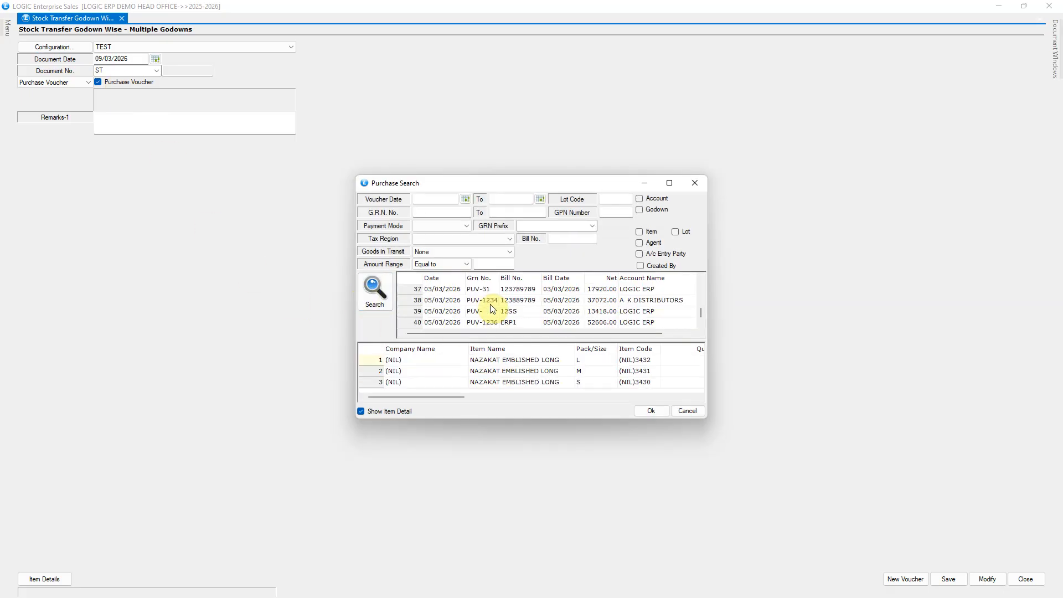
left_click(495, 324)
left_click(550, 324)
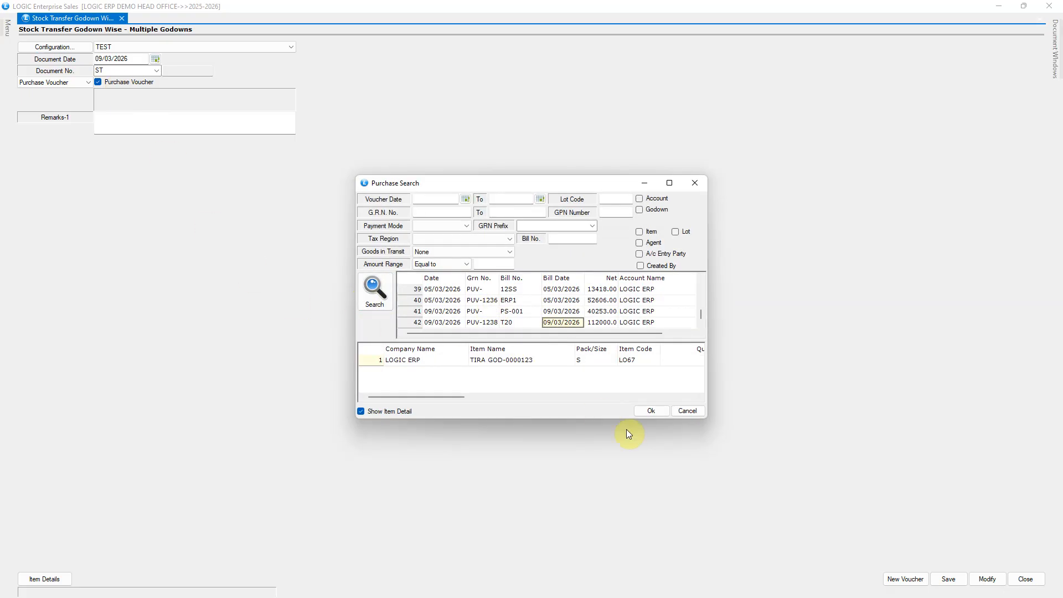
left_click(652, 410)
Step: Examine the stock in hand and the quantities allocated to RETAIL, UNIT I, UNIT-II and WS for item TIRA GOD-0000123
left_click(687, 84)
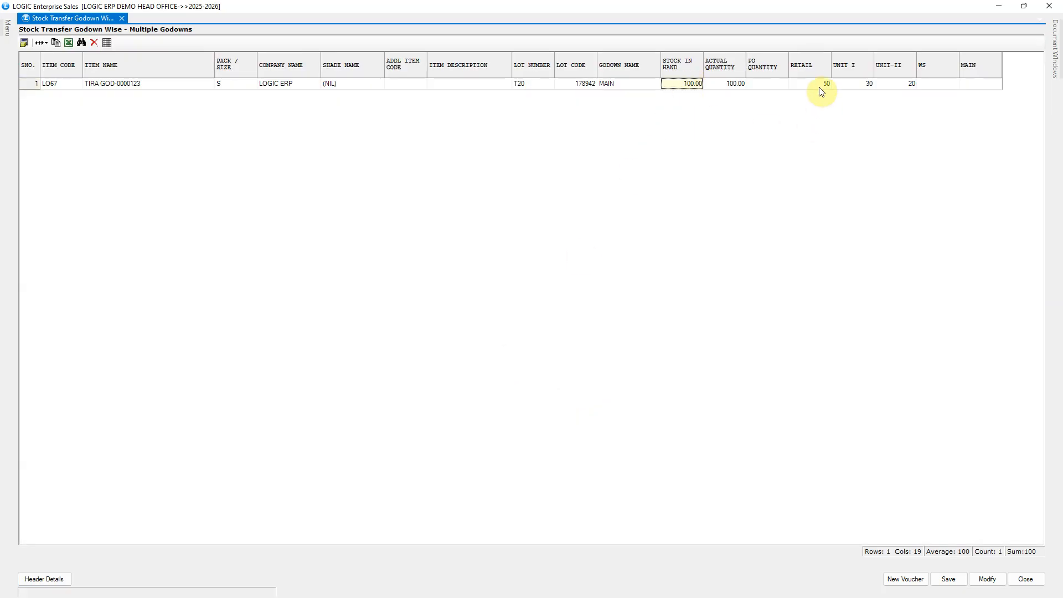
left_click(938, 89)
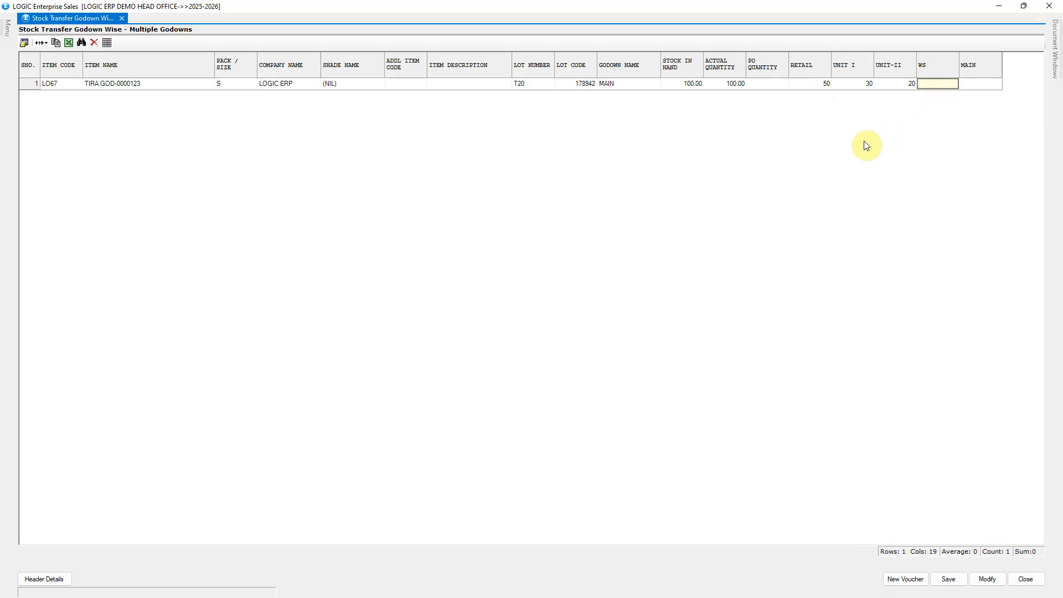
left_click(812, 88)
left_click(864, 86)
left_click(894, 87)
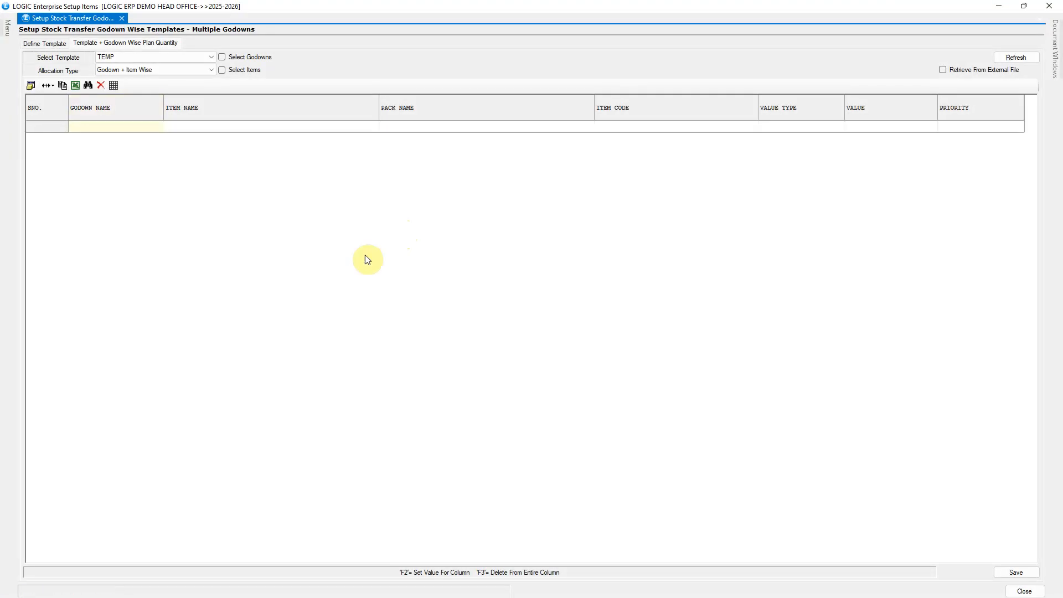
Step: In the TEMP template's godown-wise plan quantities, select the RETAIL and WS godowns
left_click(222, 57)
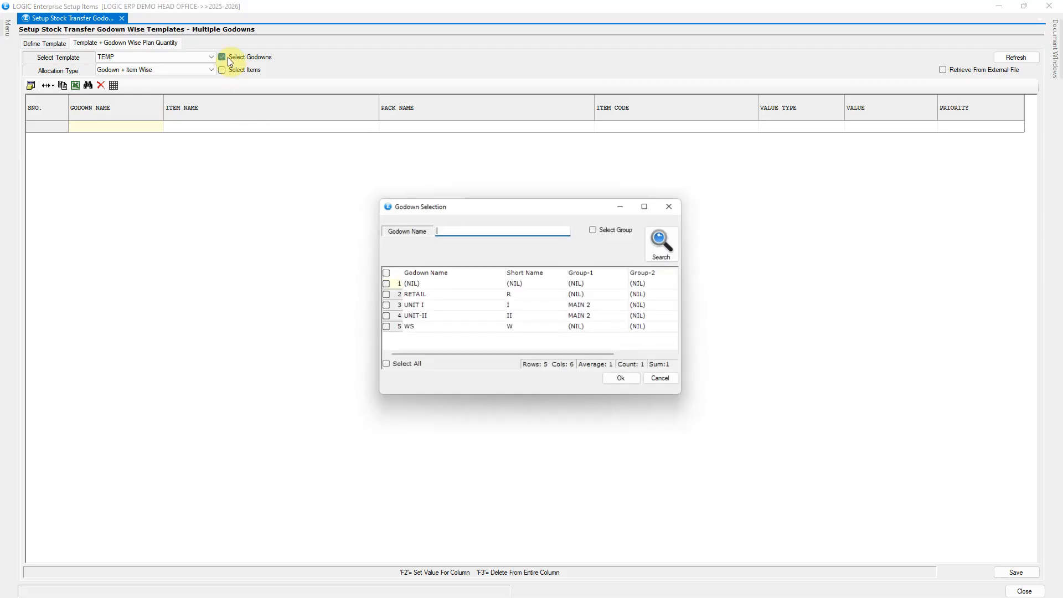
left_click(382, 295)
left_click(382, 328)
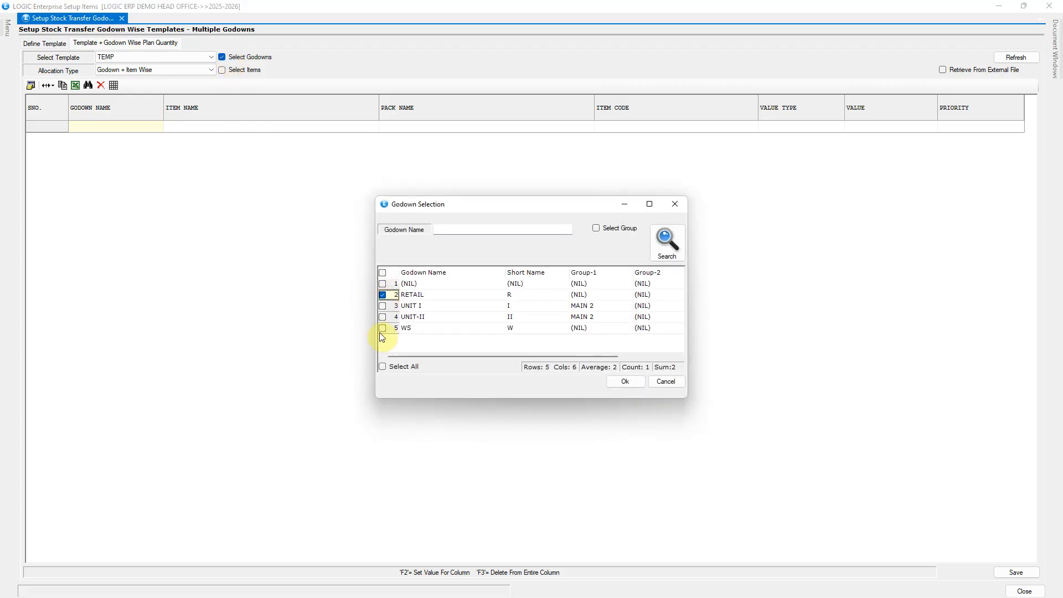
left_click(624, 382)
Step: Search the items for FLORAL and select FLORAL PRINTED NAVKAR KURTA for the plan
left_click(238, 70)
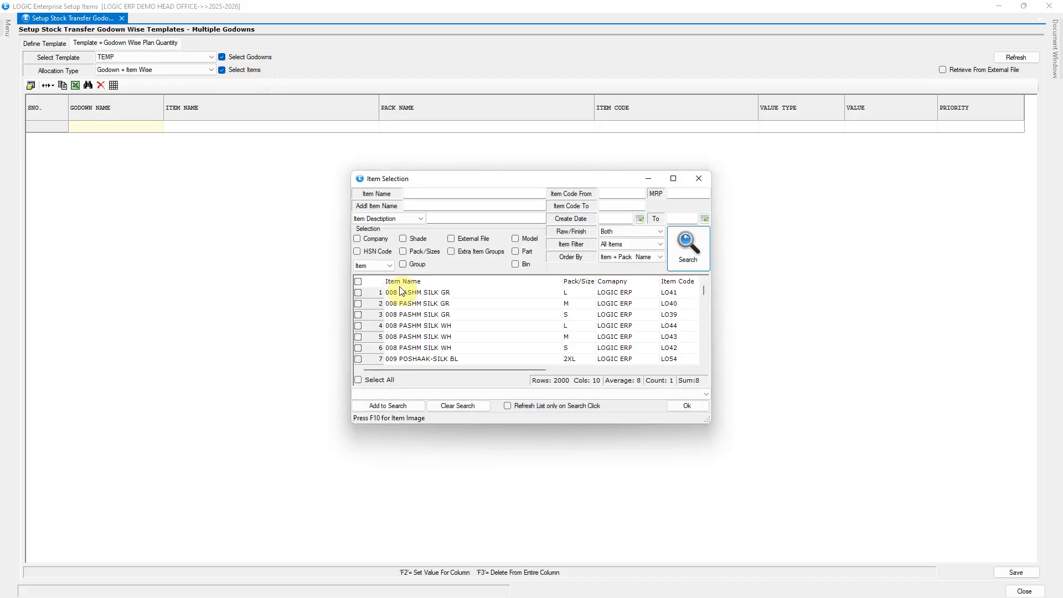
left_click(688, 258)
left_click(421, 194)
type("FLORAL")
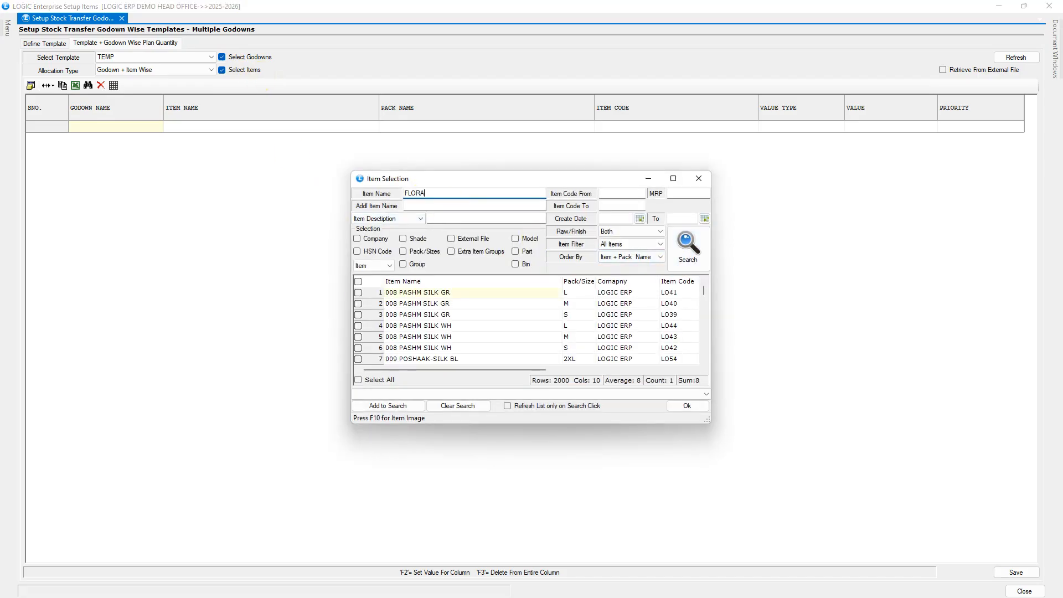
left_click(688, 252)
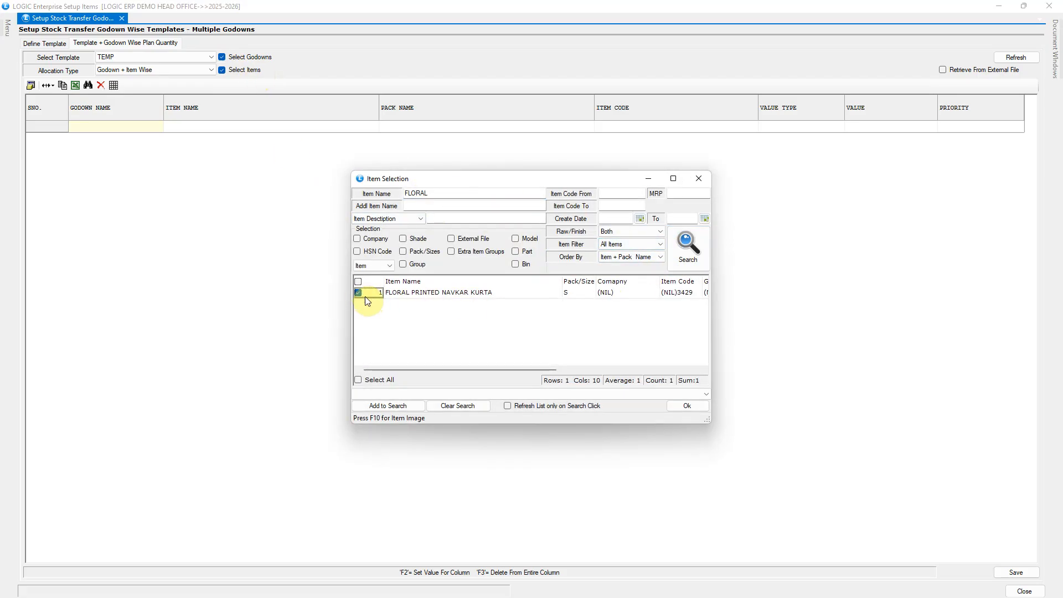
left_click(358, 292)
left_click(687, 406)
Step: Refresh the plan grid and set the RETAIL row to value type Percentage with value 60
left_click(1013, 58)
left_click(807, 127)
key("Tab")
type("60")
key("Tab")
Step: Set the WS row's value type to Percentage with value 40
left_click(806, 142)
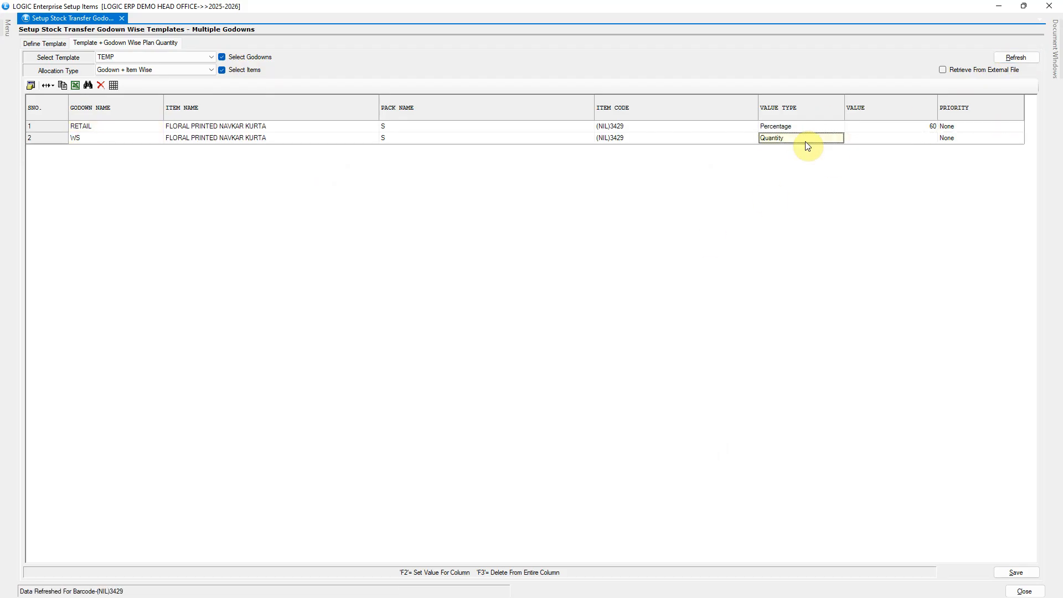
key("Up")
key("Tab")
type("40")
key("Tab")
key("shift+Tab")
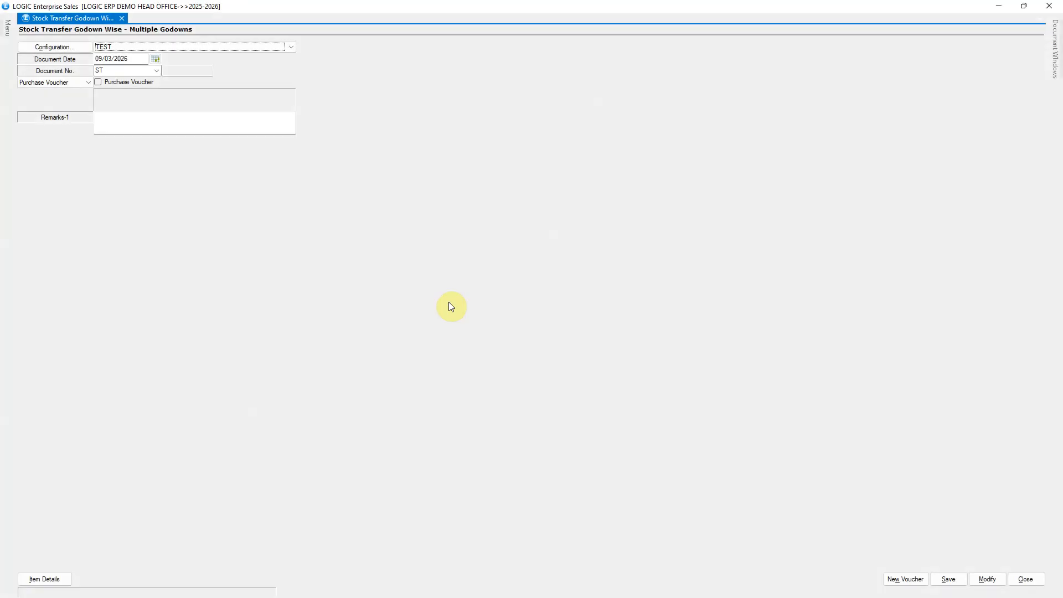
Step: In the multiple-godown stock transfer voucher, load the purchase voucher with bill number DES-90
left_click(119, 71)
left_click(122, 84)
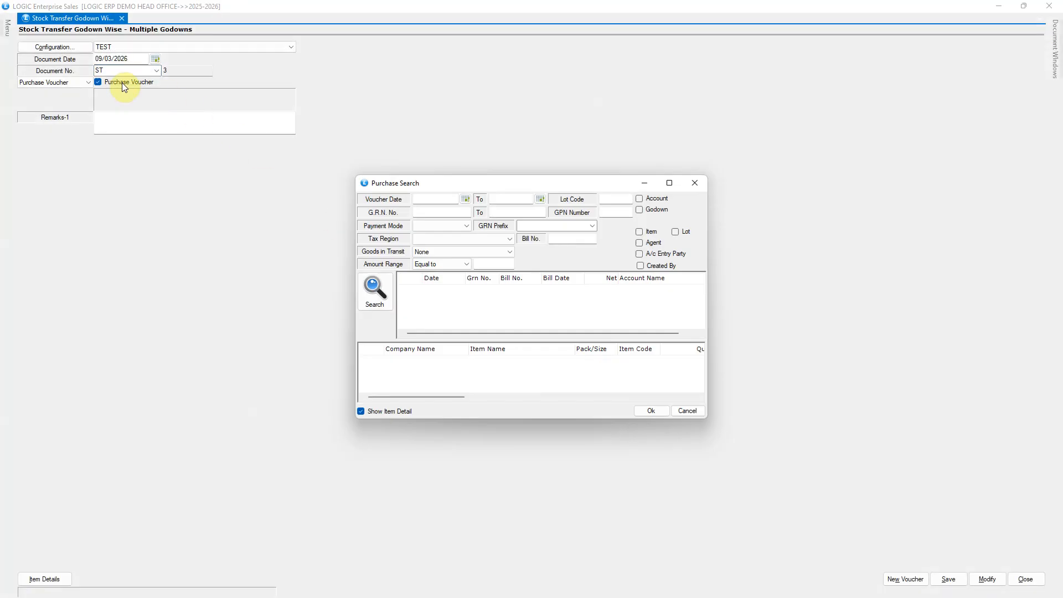
left_click(384, 295)
left_click(516, 324)
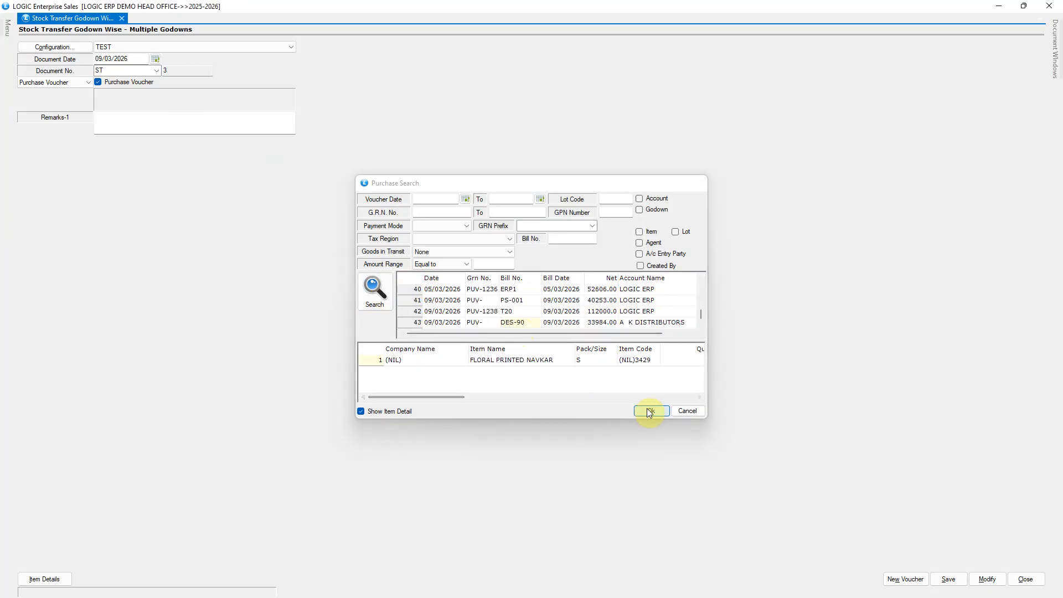
left_click(649, 412)
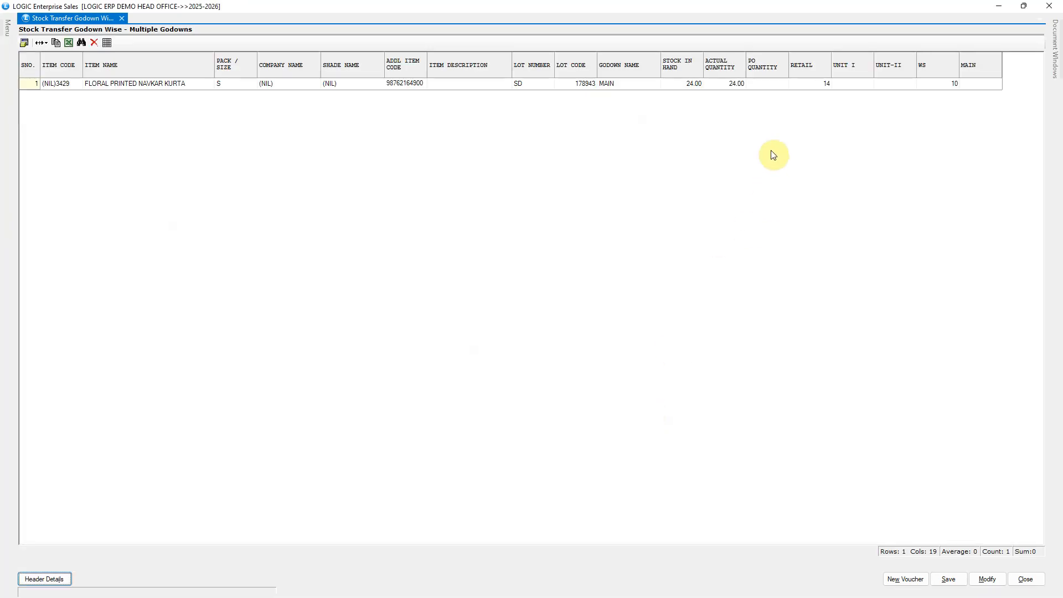
Step: Check the kurta's stock in hand and its RETAIL and WS allocations, and save the voucher
left_click(689, 93)
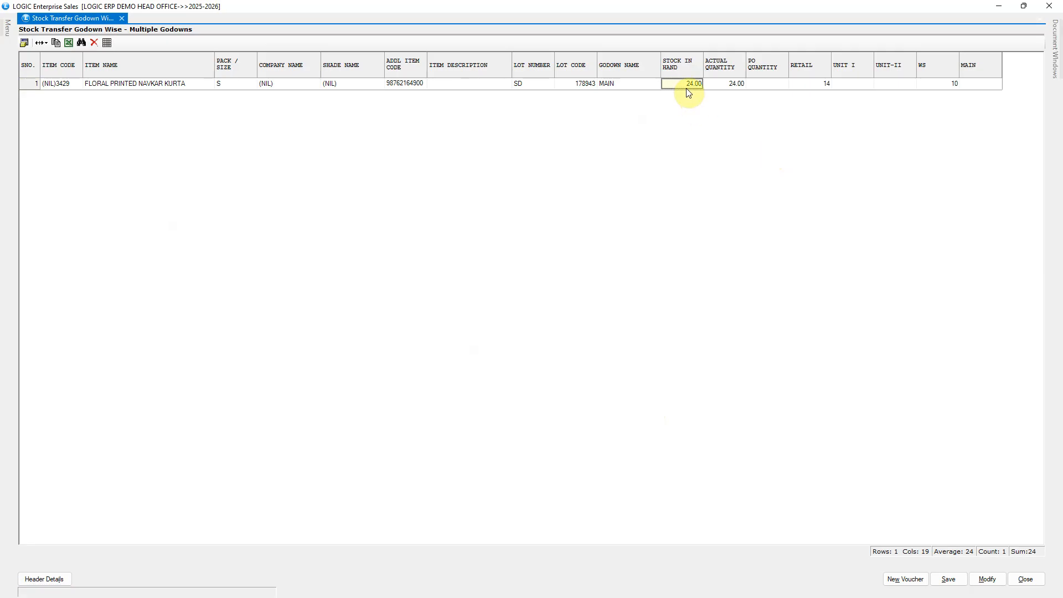
left_click(796, 90)
left_click(932, 93)
left_click(948, 578)
left_click(538, 341)
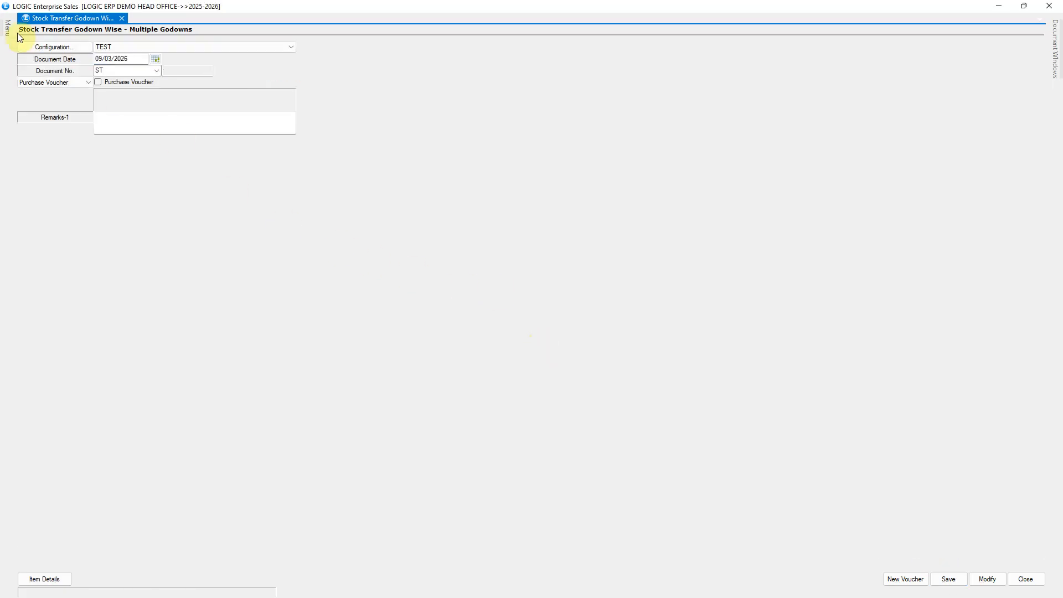
Step: Open the inventory form Stock Transfer - Godown Wise
mouse_move(11, 31)
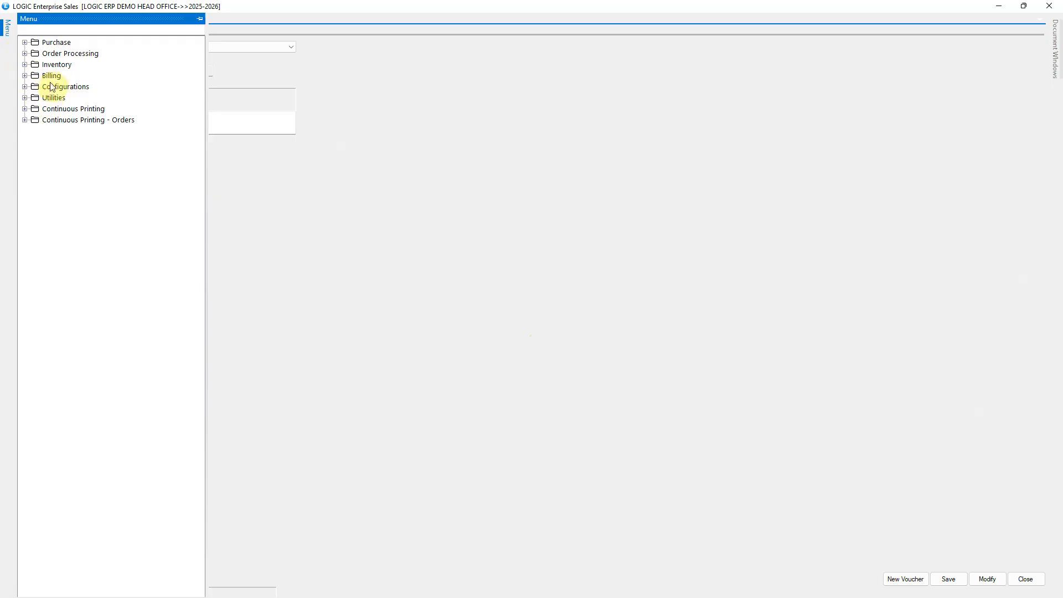
left_click(25, 65)
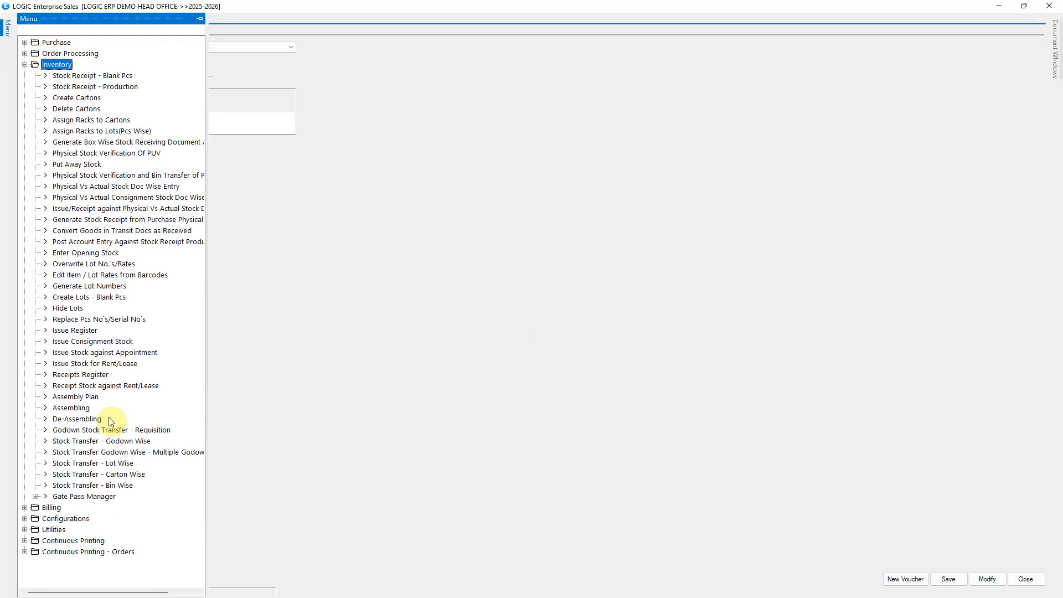
left_click(127, 441)
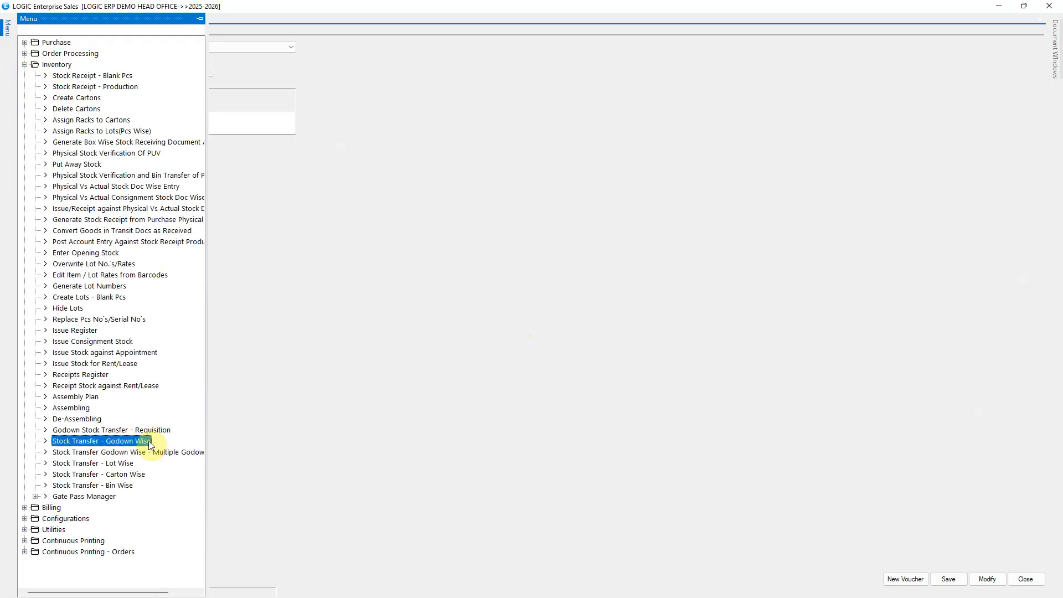
double_click(139, 441)
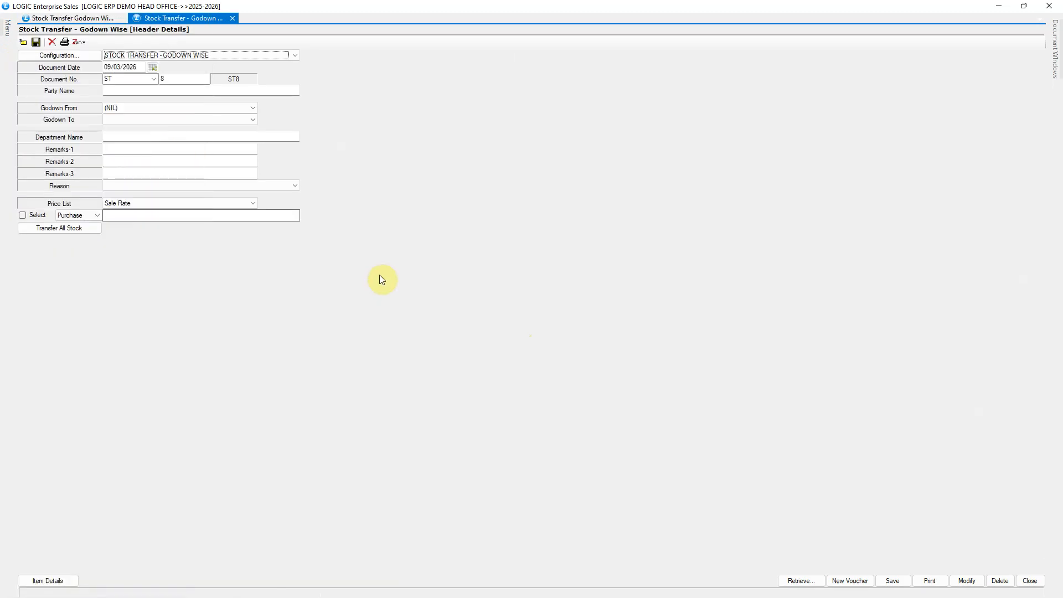
Step: Search the saved stock transfers and open voucher ST7 from MAIN to UNIT-II
left_click(967, 580)
left_click(667, 231)
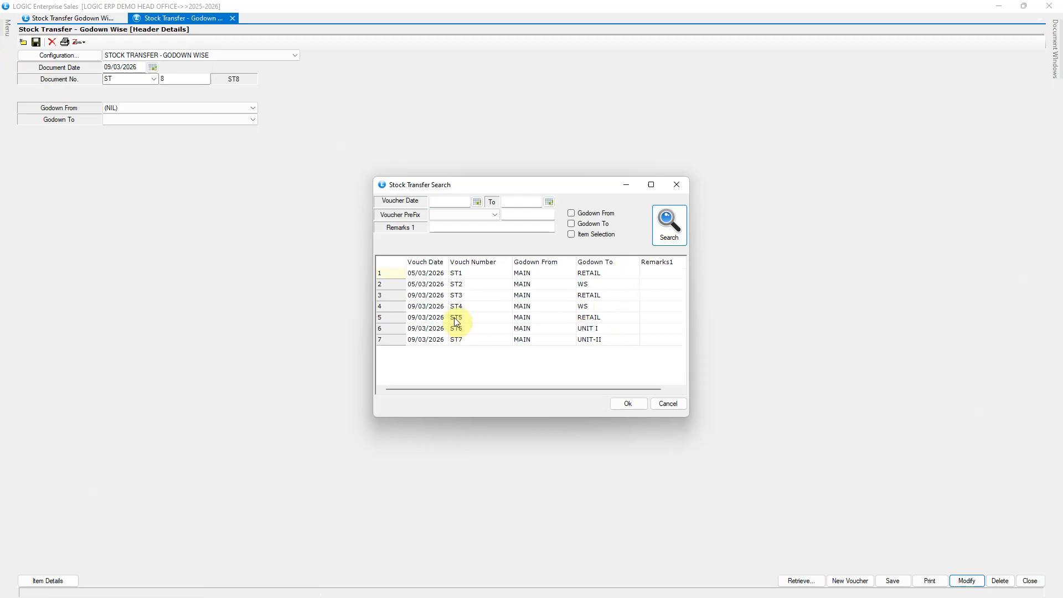
left_click(604, 345)
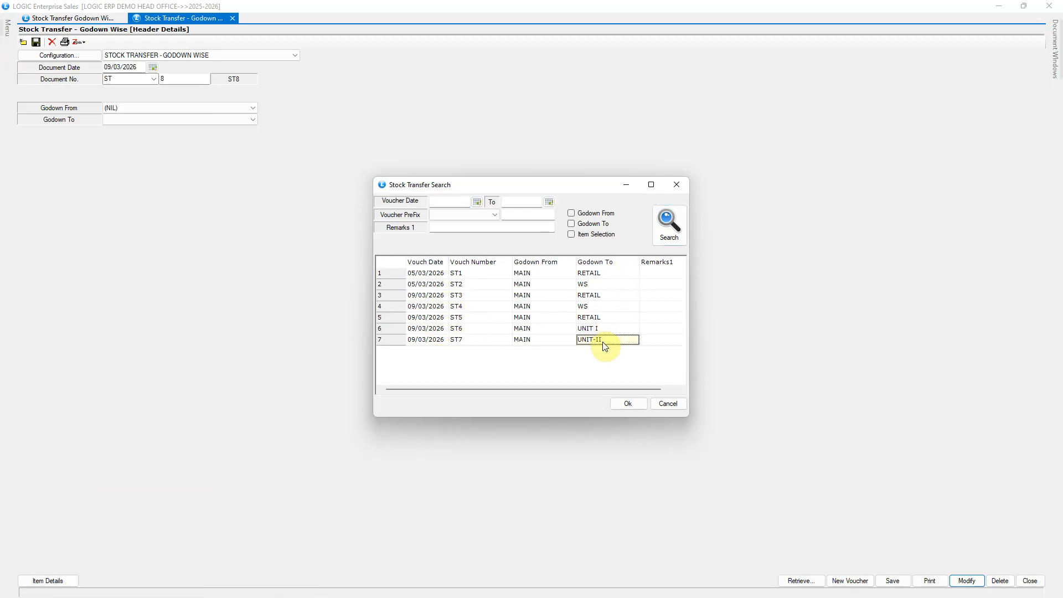
left_click(628, 402)
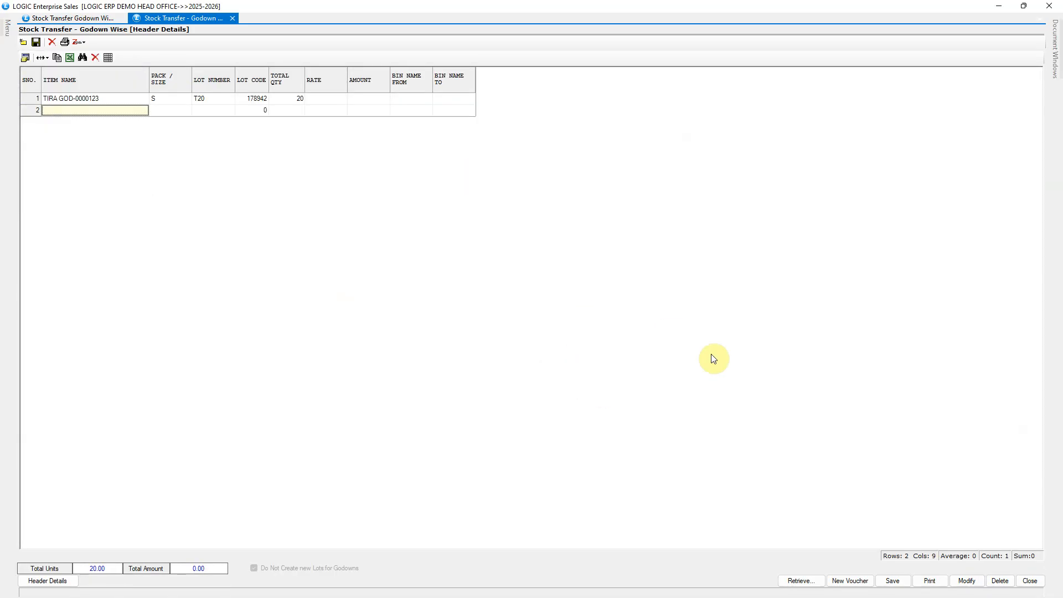
Step: Open stock transfer voucher ST6 from MAIN to UNIT I and check its total quantity
left_click(967, 580)
left_click(669, 225)
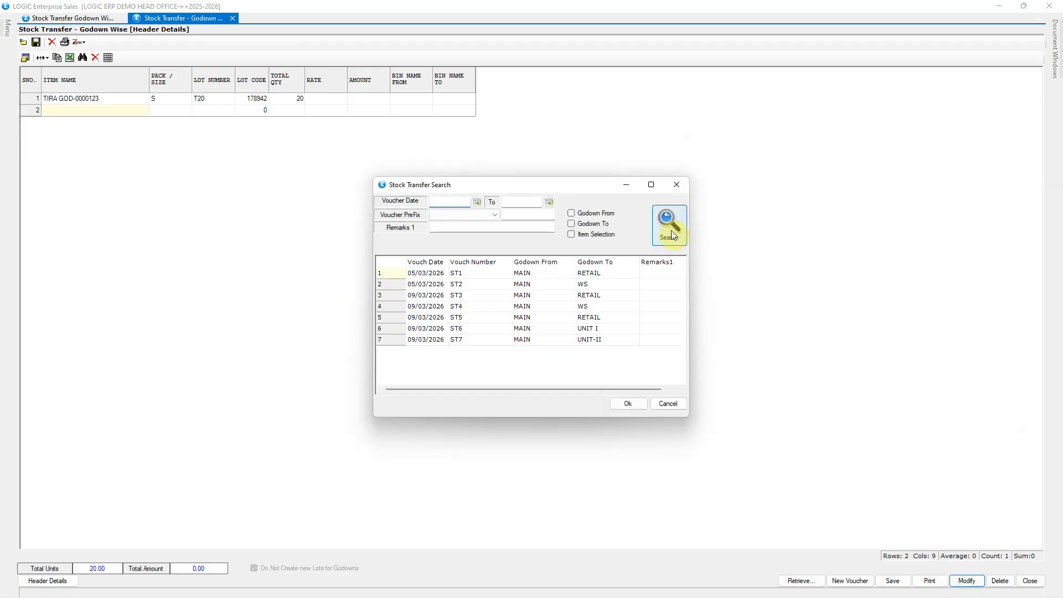
left_click(607, 328)
left_click(625, 403)
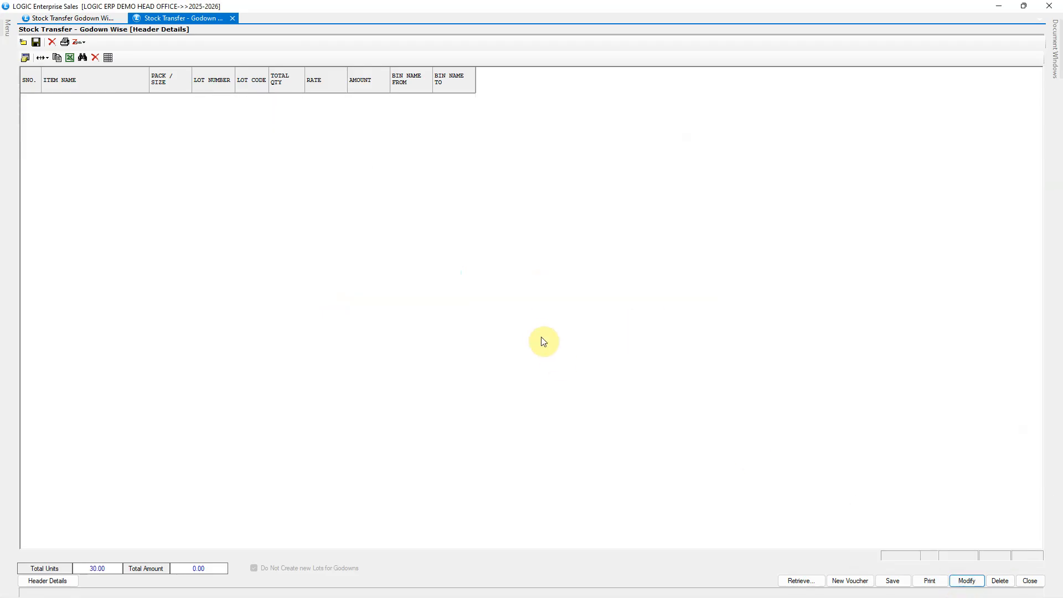
left_click(287, 99)
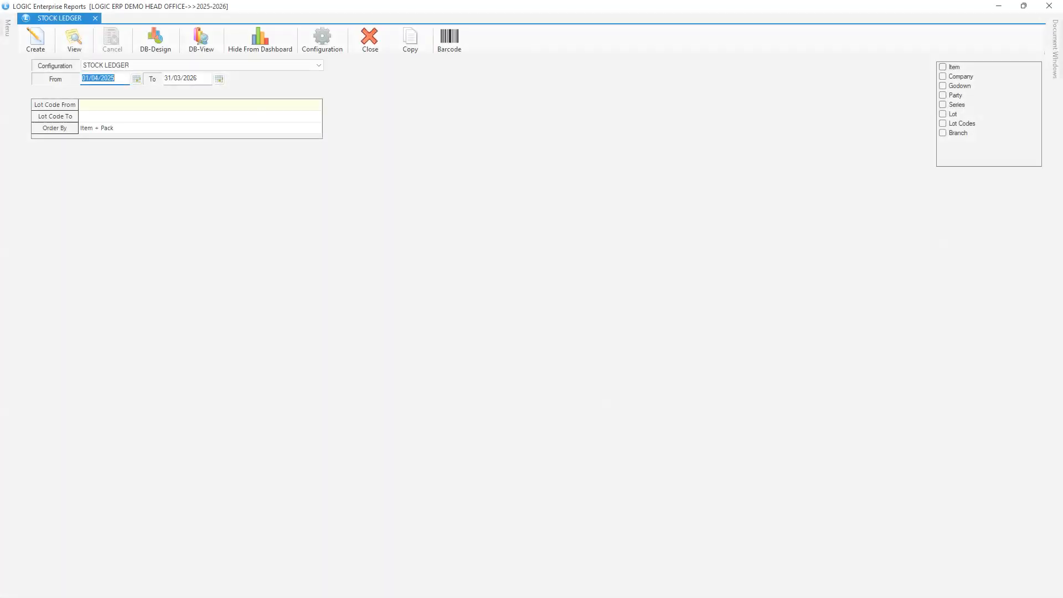
Step: In the Stock Ledger report, pick a new start date and create the report
left_click(136, 79)
left_click(153, 168)
left_click(33, 44)
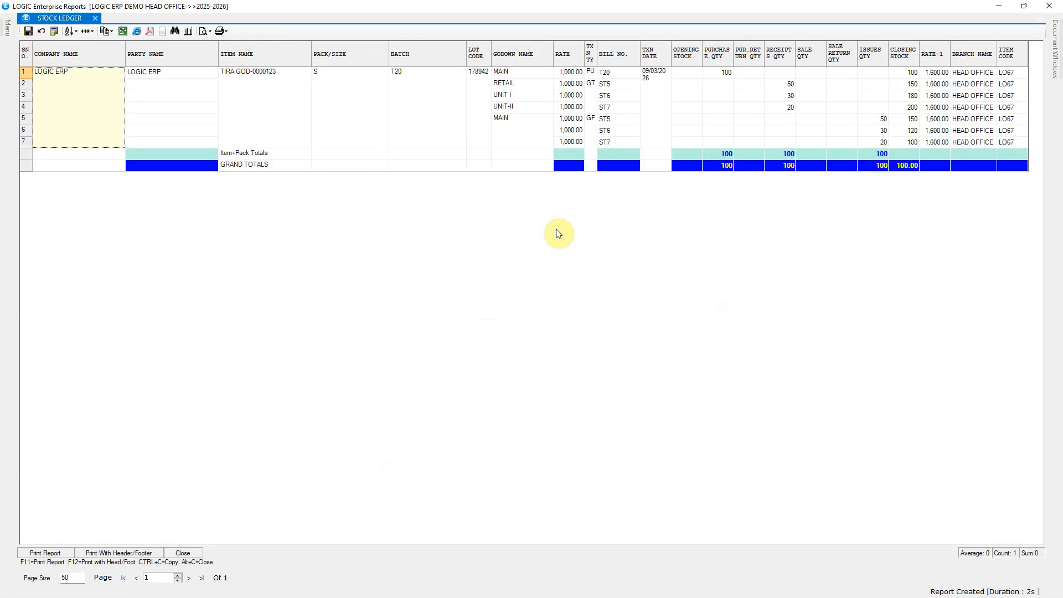
Step: Widen the ledger's TXN TYPE column and examine the receipt quantities of the godown transfers
left_click_drag(597, 74, 611, 75)
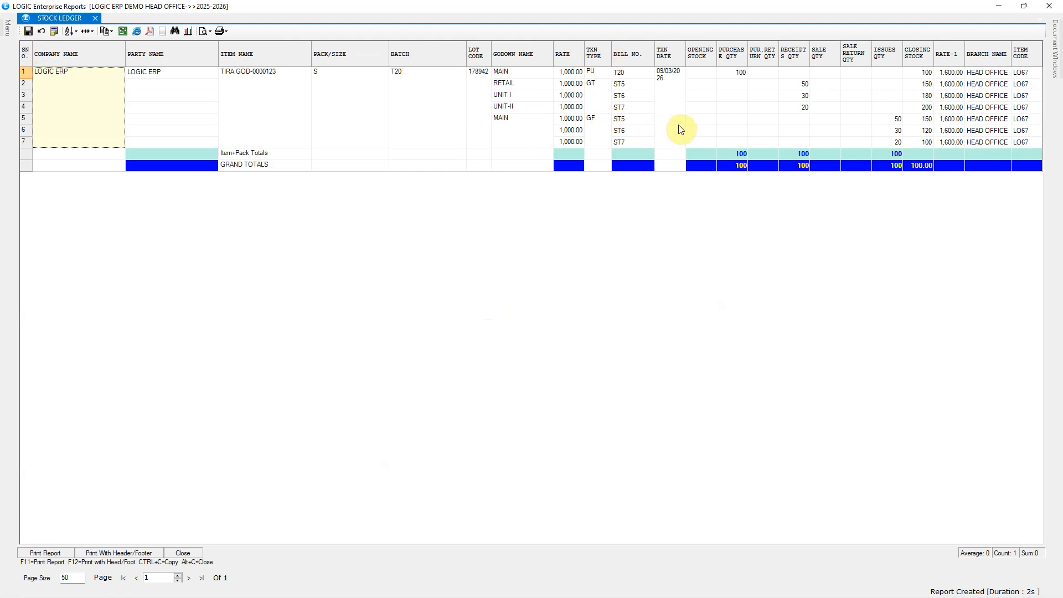
left_click(796, 95)
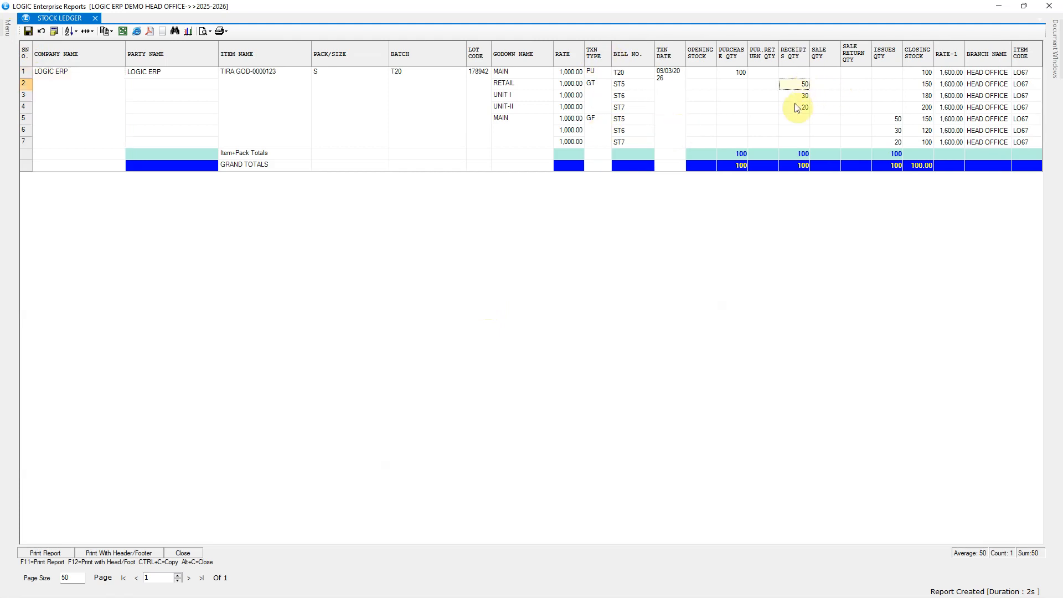